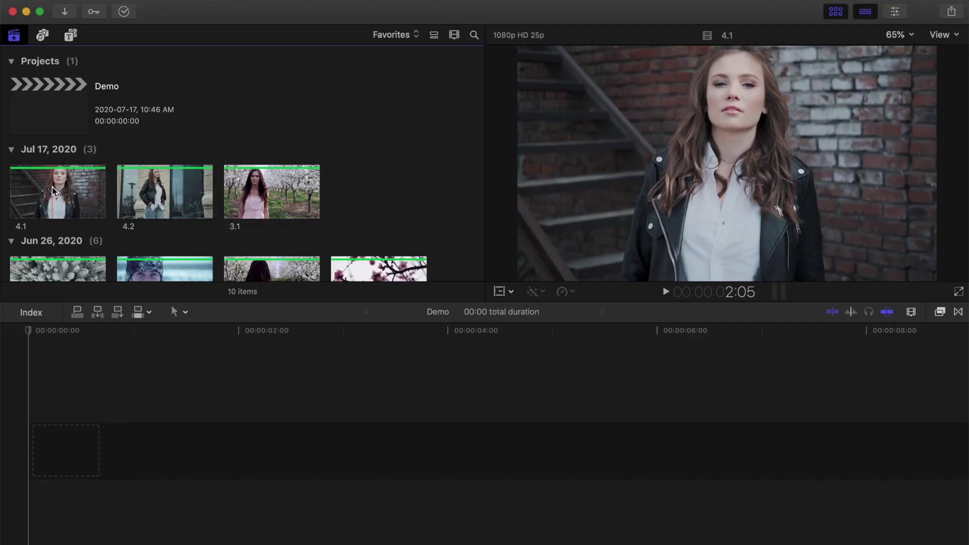
- Append the snowy forest clip 1.1 and beach clip 1.2, stacking 1.2 above 1.1
scroll(52, 187, down, 5)
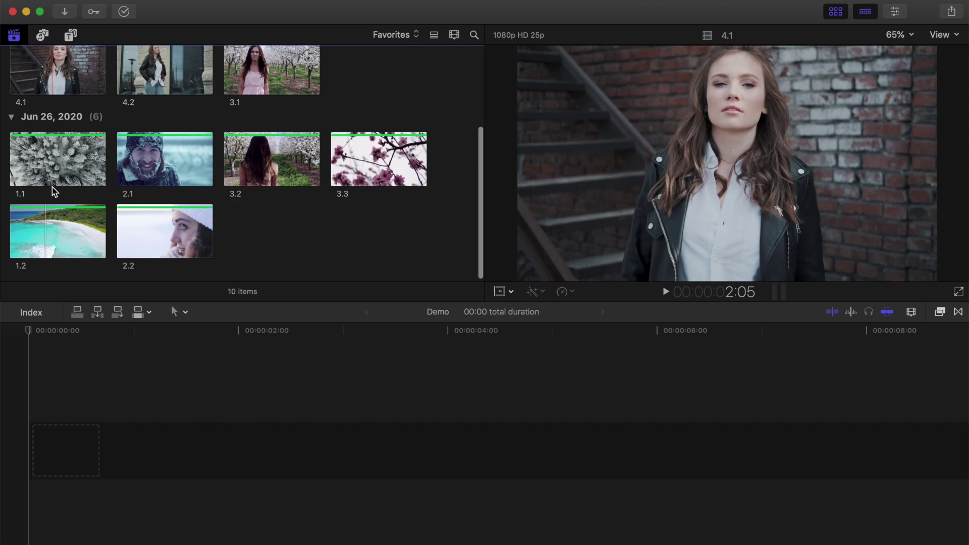
click(50, 173)
super+click(66, 234)
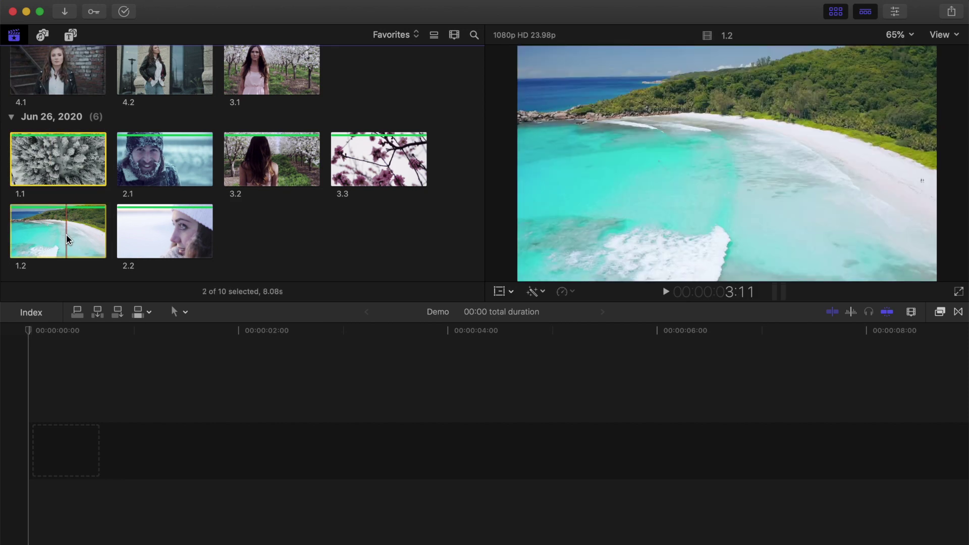
key(e)
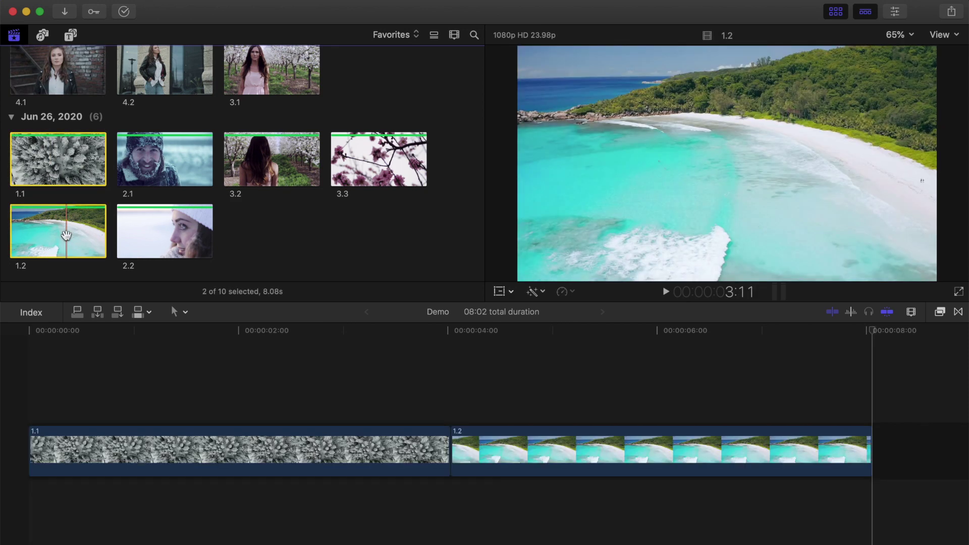
drag(488, 440, 37, 365)
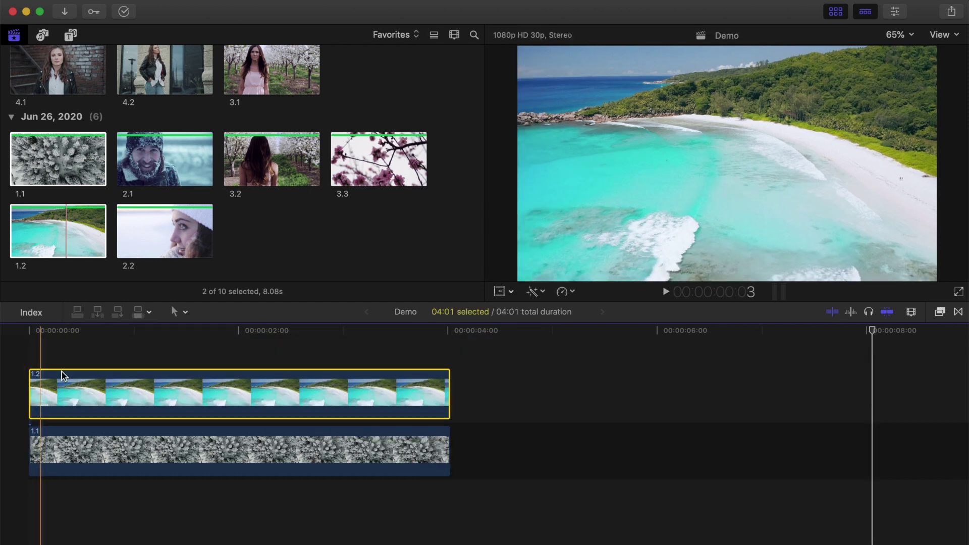
- Crop the beach clip 960 px from the left in the Inspector
click(118, 394)
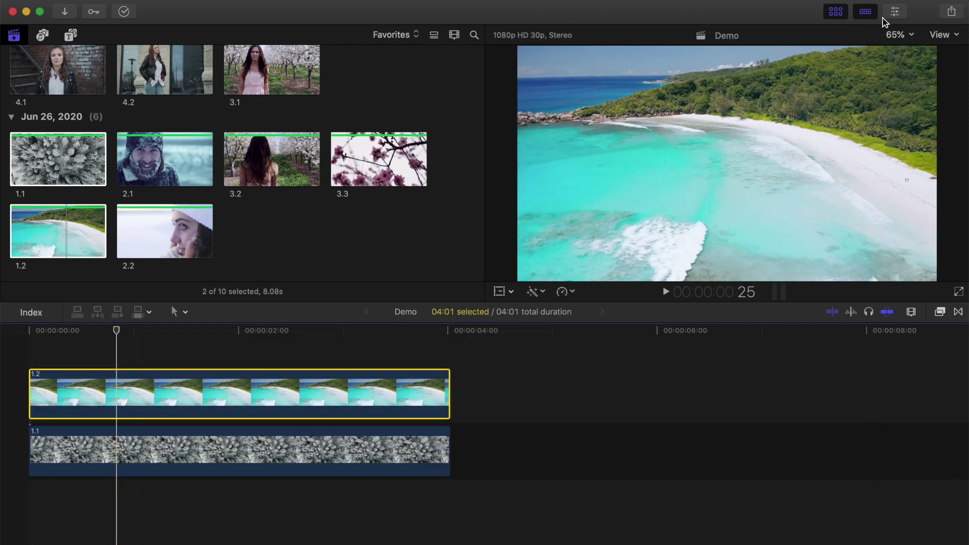
click(894, 11)
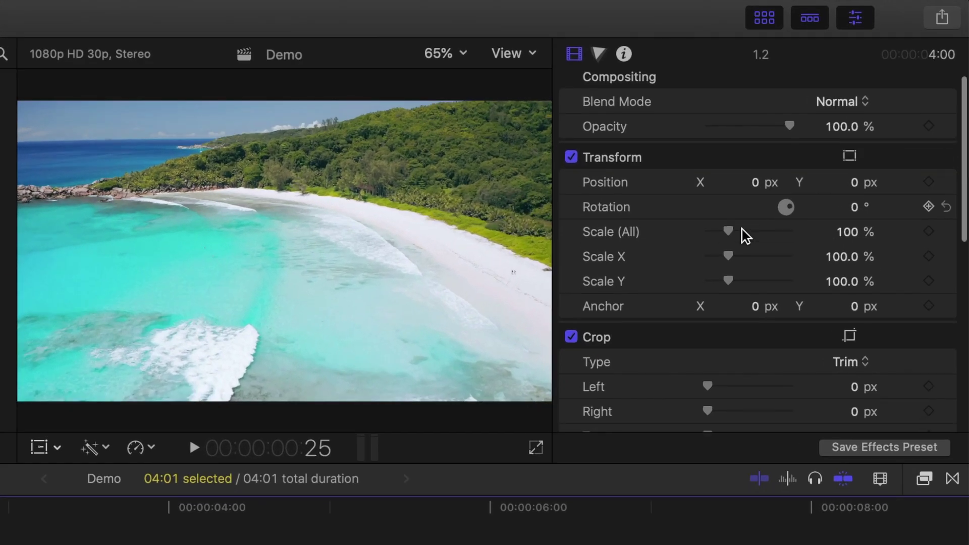
scroll(746, 236, down, 5)
drag(707, 244, 781, 257)
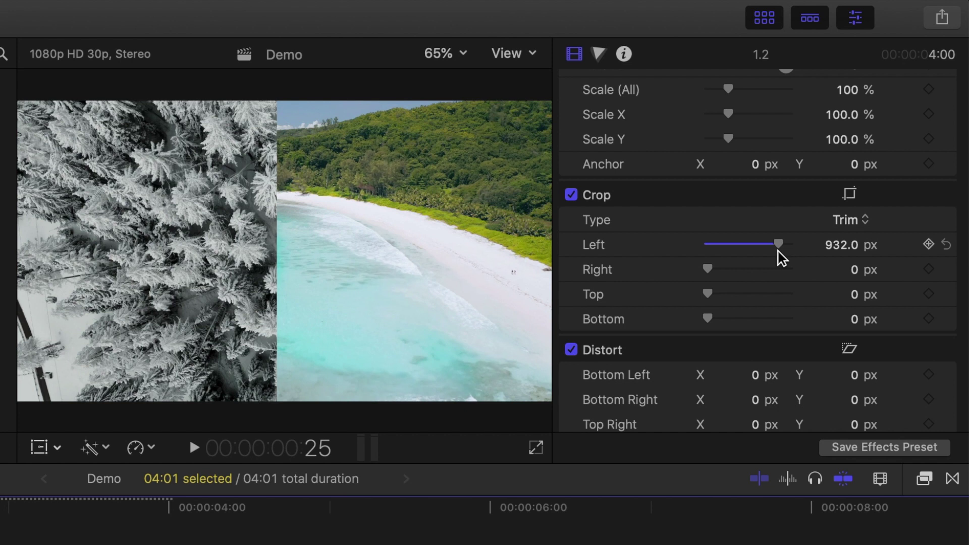
click(839, 246)
text(960)
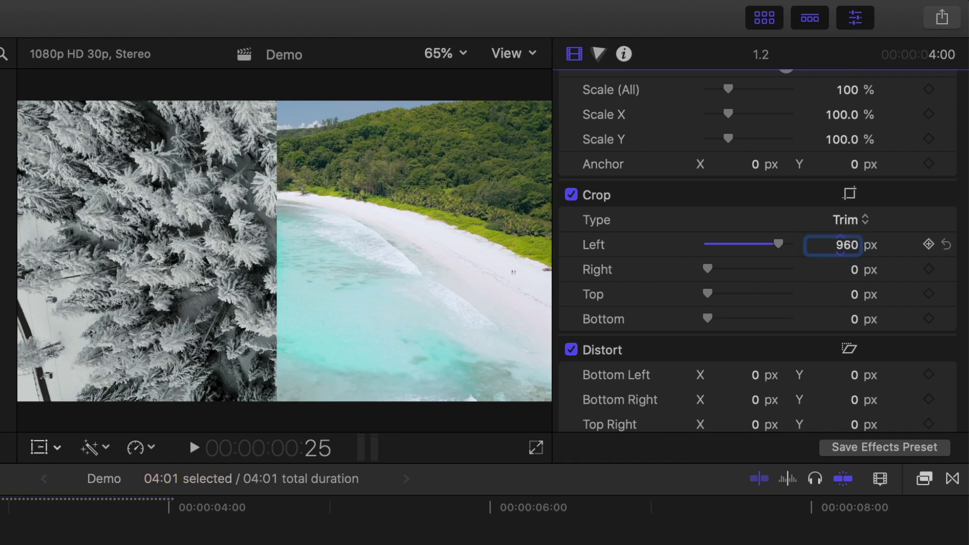
key(Return)
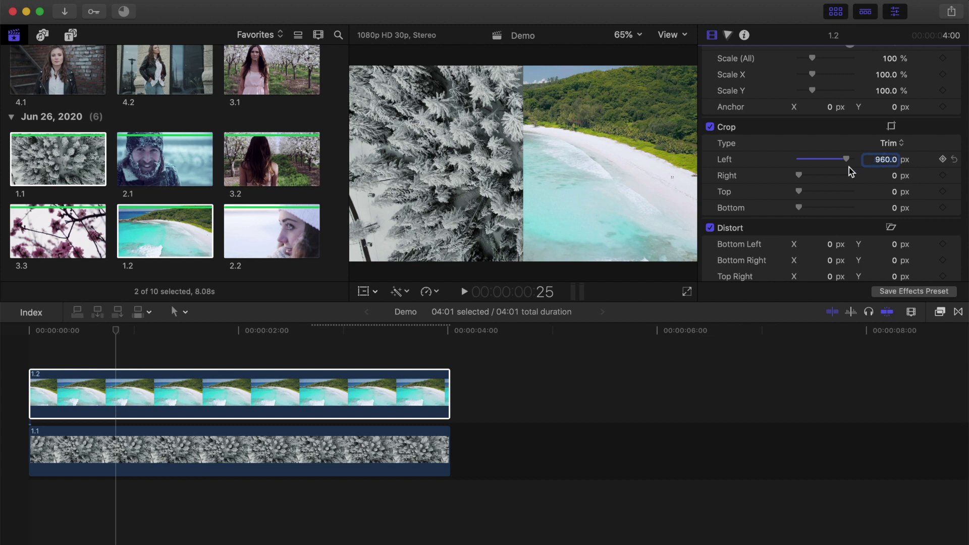
- Slide the beach clip left in the frame with the on-screen Transform controls
click(363, 291)
mouse_move(606, 164)
mouse_down()
mouse_move(575, 171)
mouse_move(631, 166)
mouse_move(644, 189)
mouse_move(608, 190)
mouse_move(599, 167)
mouse_move(612, 160)
mouse_up()
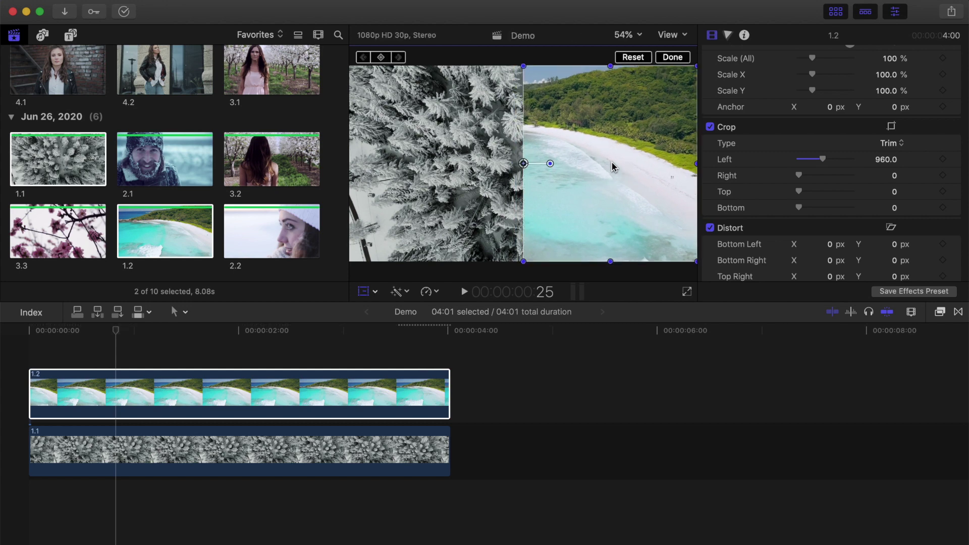
click(672, 57)
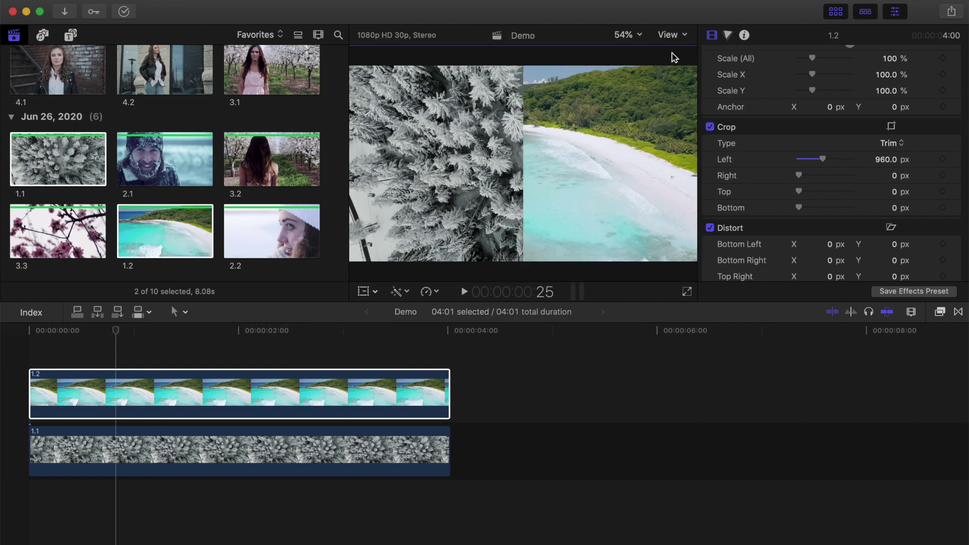
- Append clips 2.1 and 2.2, stack 2.2 above 2.1, trim 2.1's end, and disable 2.2
click(161, 172)
super+click(257, 228)
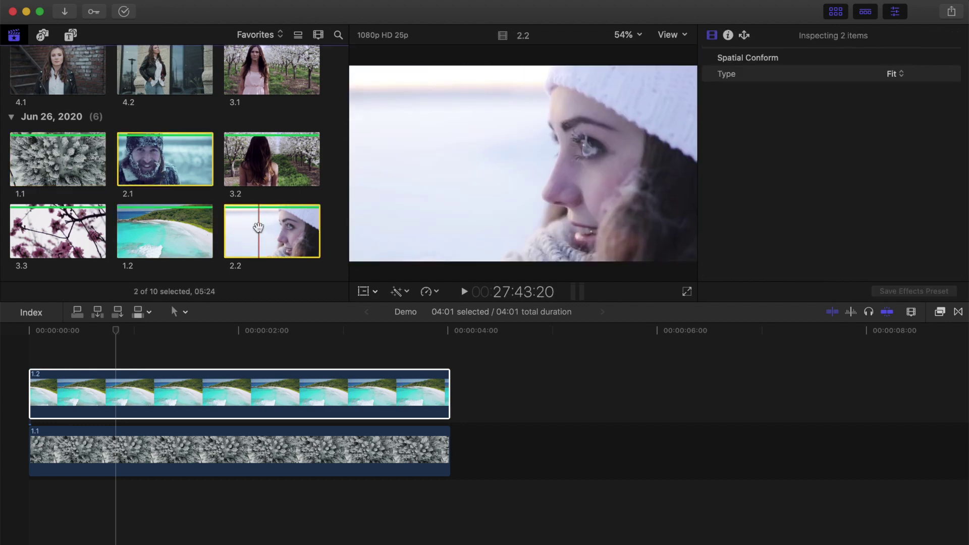
key(e)
drag(666, 449, 330, 391)
click(628, 457)
drag(628, 457, 569, 456)
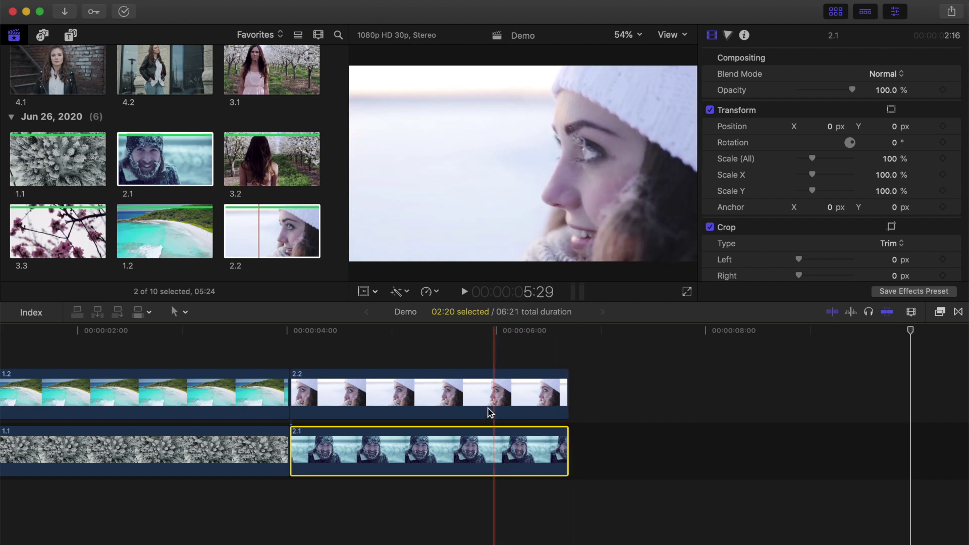
click(454, 405)
key(v)
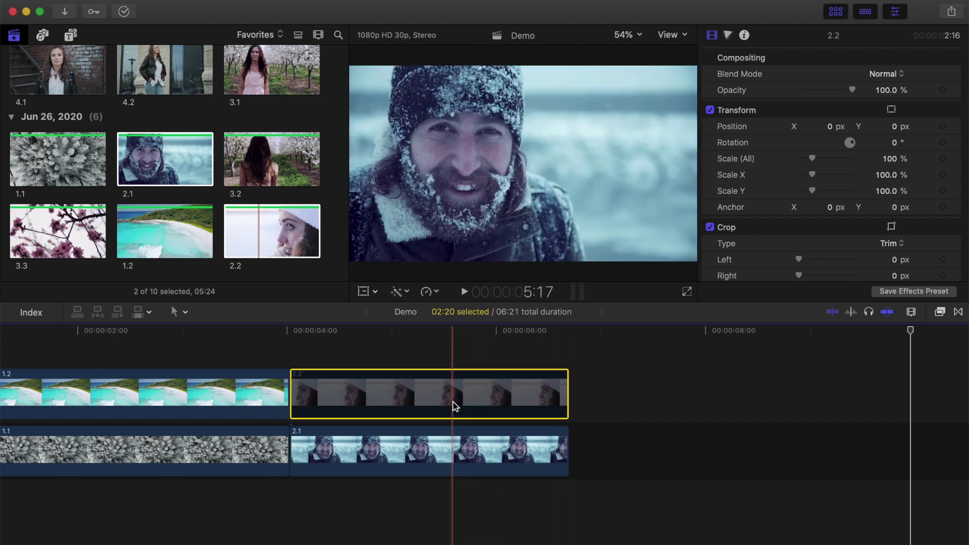
- Insert an FCPX Adjustment Layer between clips 2.2 and 2.1, extended to 2.2's end
click(71, 36)
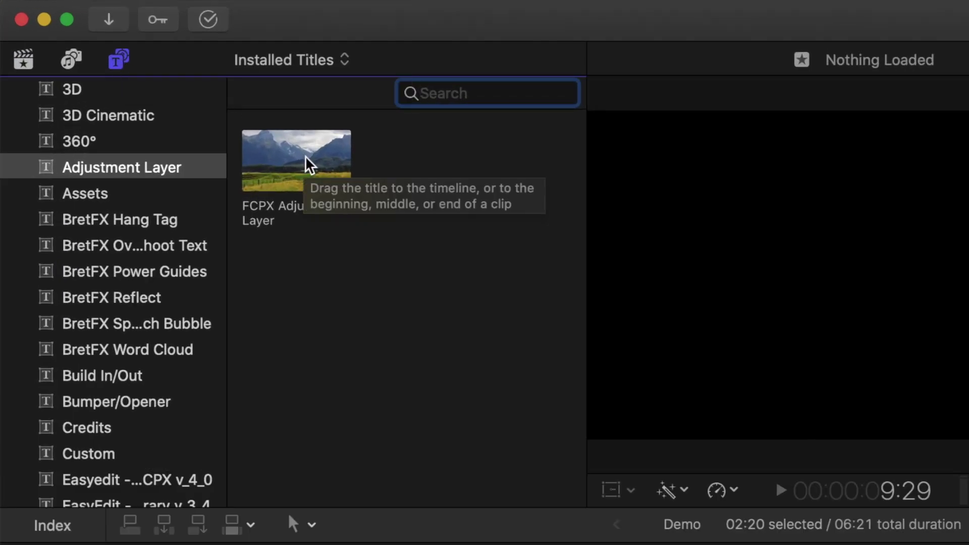
drag(305, 155, 581, 544)
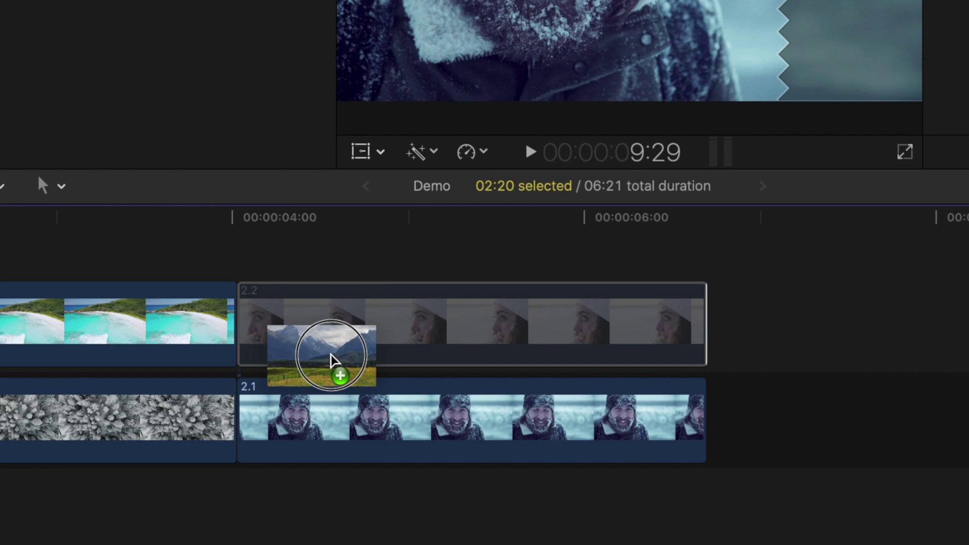
drag(330, 360, 245, 362)
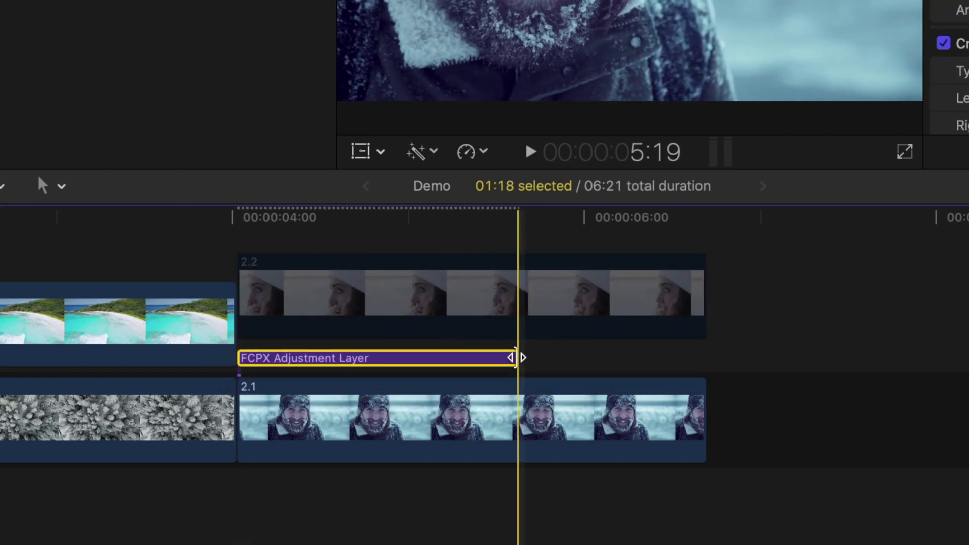
drag(516, 358, 697, 360)
click(546, 358)
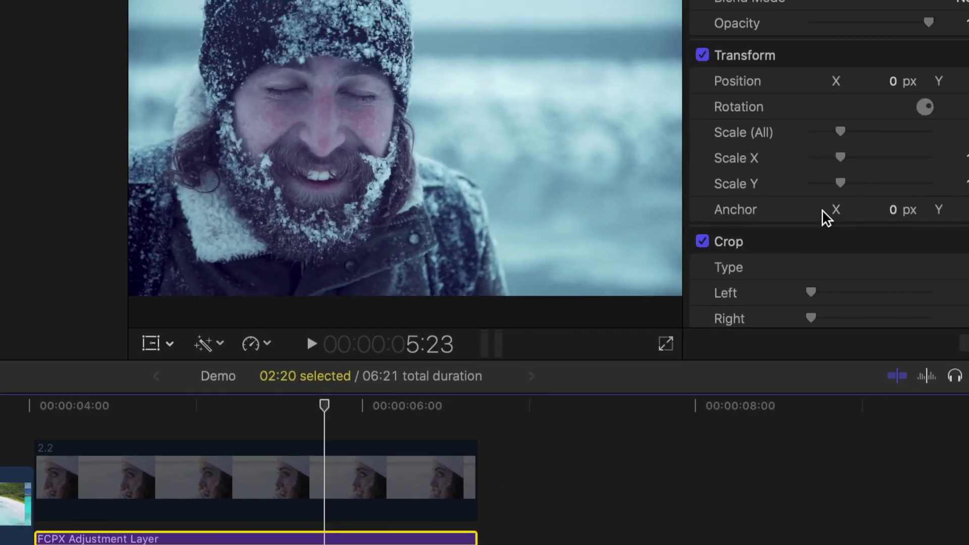
- Set the adjustment layer's Crop Right to 960 px
scroll(687, 319, down, 5)
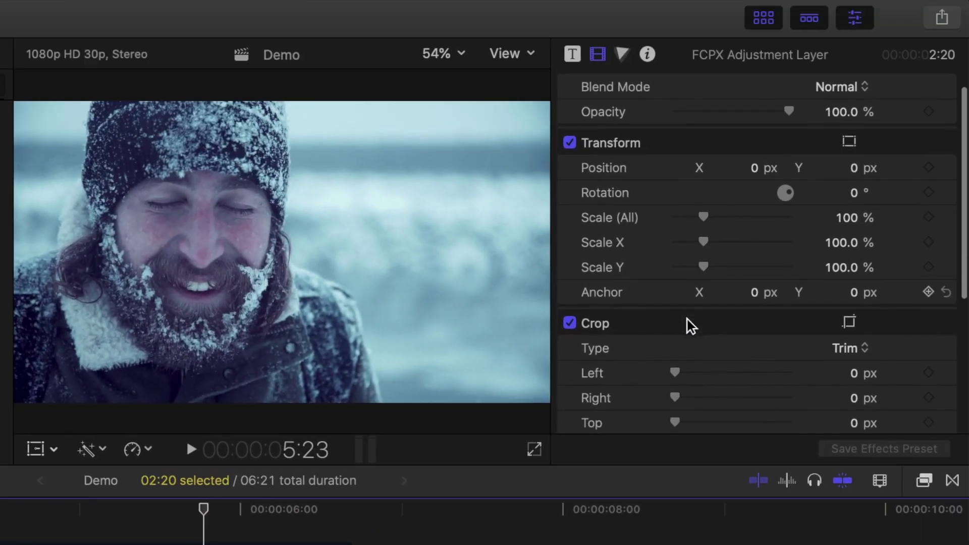
scroll(688, 320, down, 1)
click(857, 310)
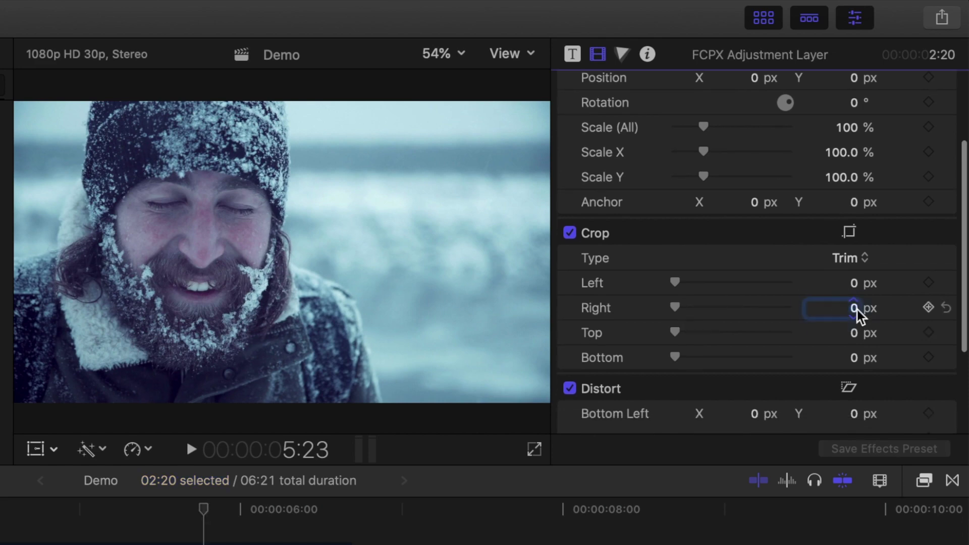
text(960)
key(Return)
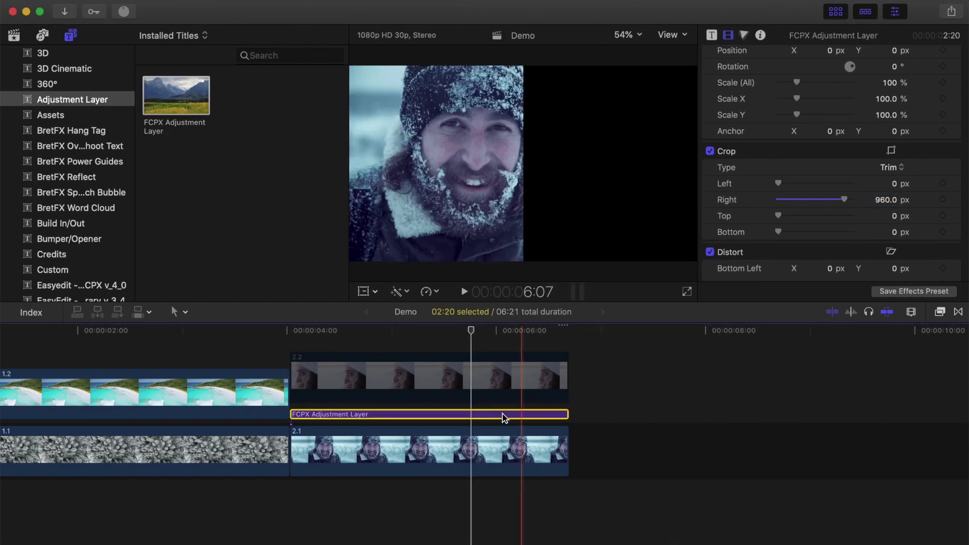
- Slide clip 2.1, the bearded man, left in the frame using Transform
click(443, 449)
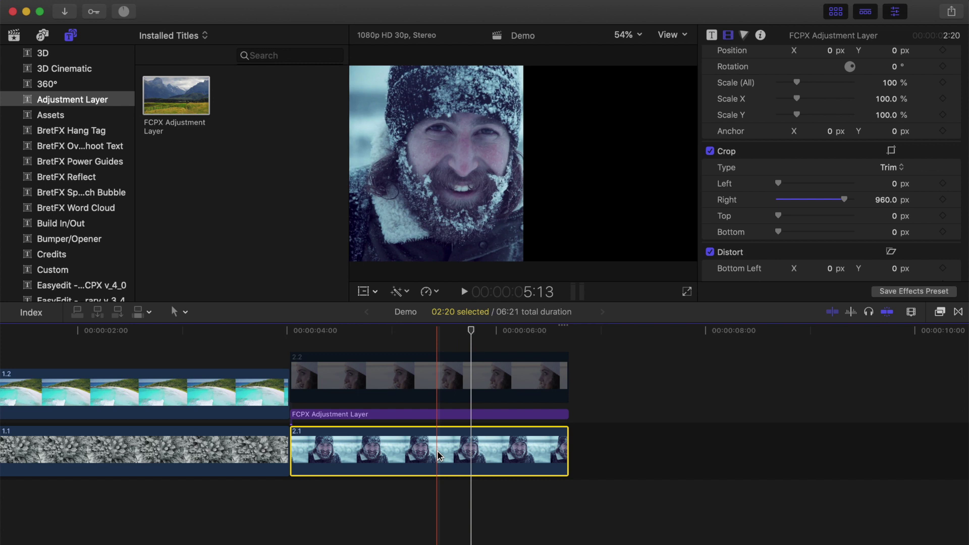
click(363, 291)
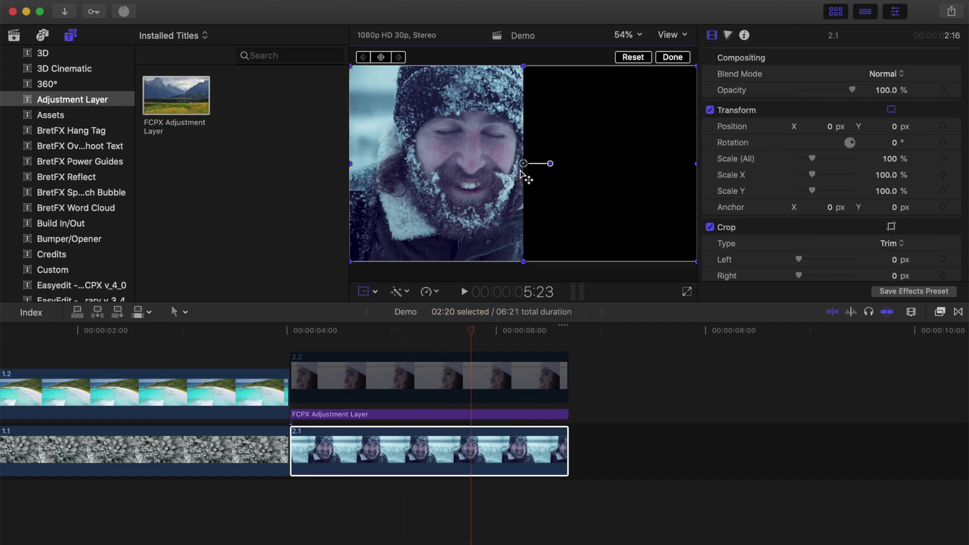
drag(523, 163, 490, 164)
click(673, 57)
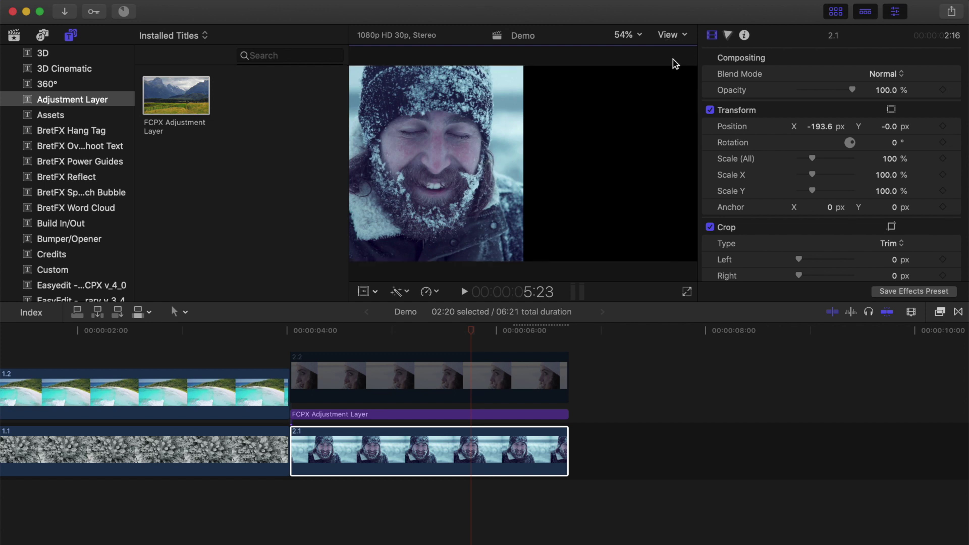
- Combine the adjustment layer and clip 2.1 into compound clip Demo Clip
click(418, 414)
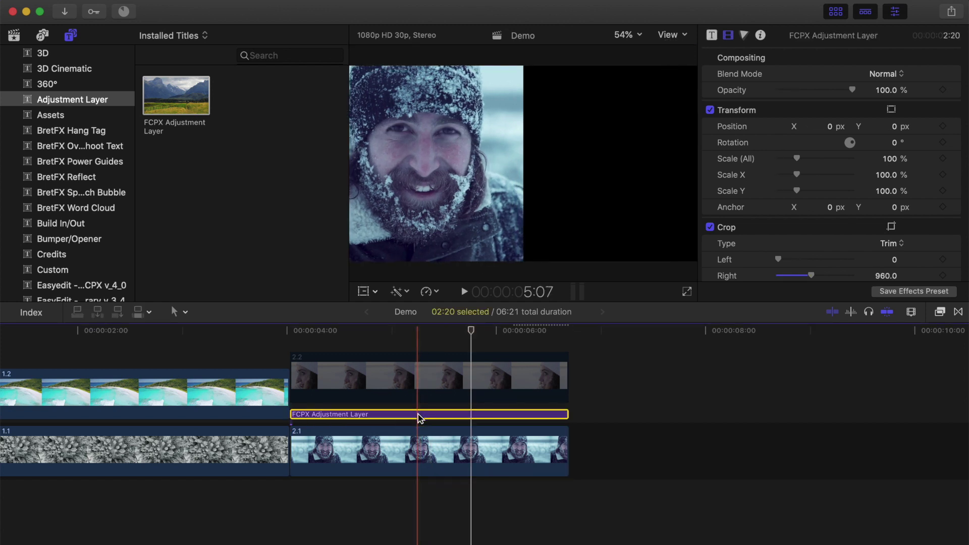
super+click(418, 454)
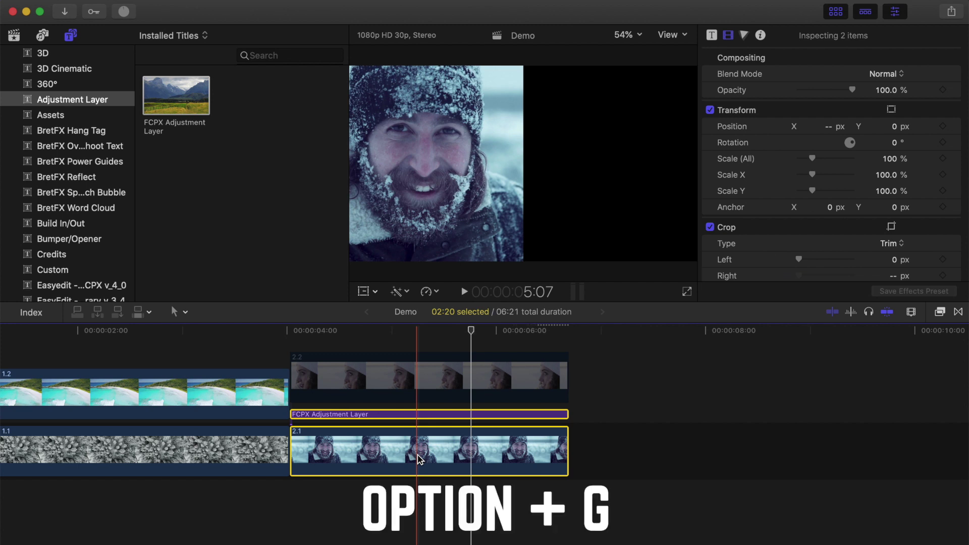
key(alt+g)
key(Return)
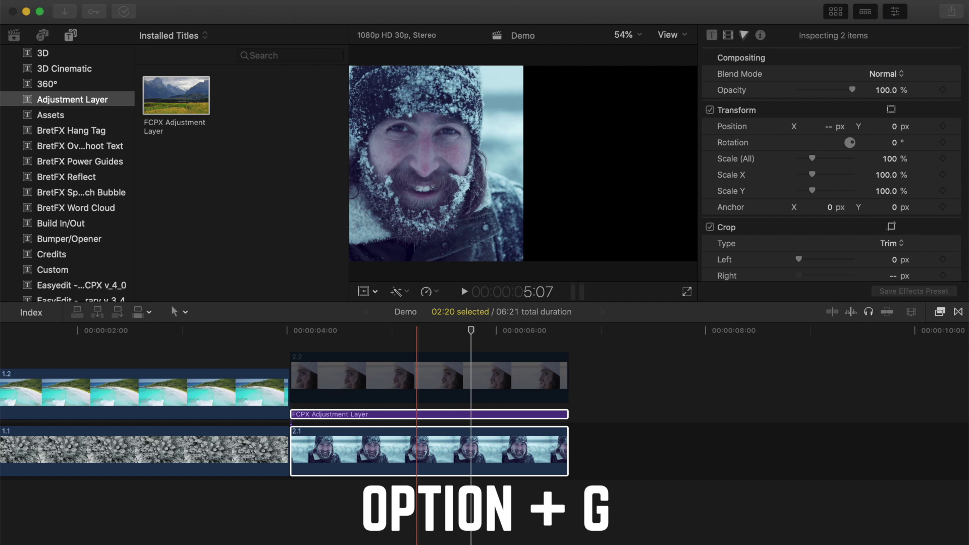
- Add another adjustment layer above clip 2.2, extended to its end, with Crop Left 960 px
click(417, 406)
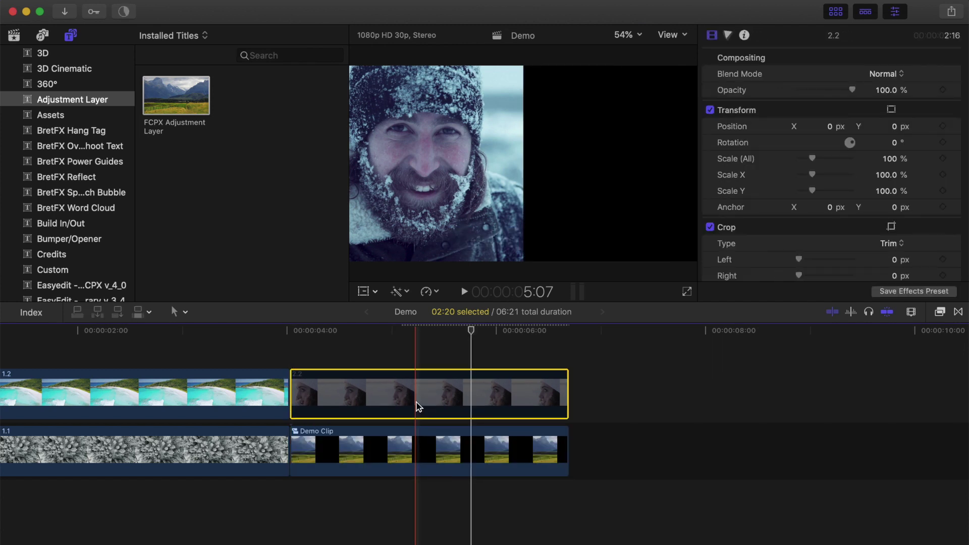
drag(173, 109, 315, 356)
drag(457, 359, 567, 356)
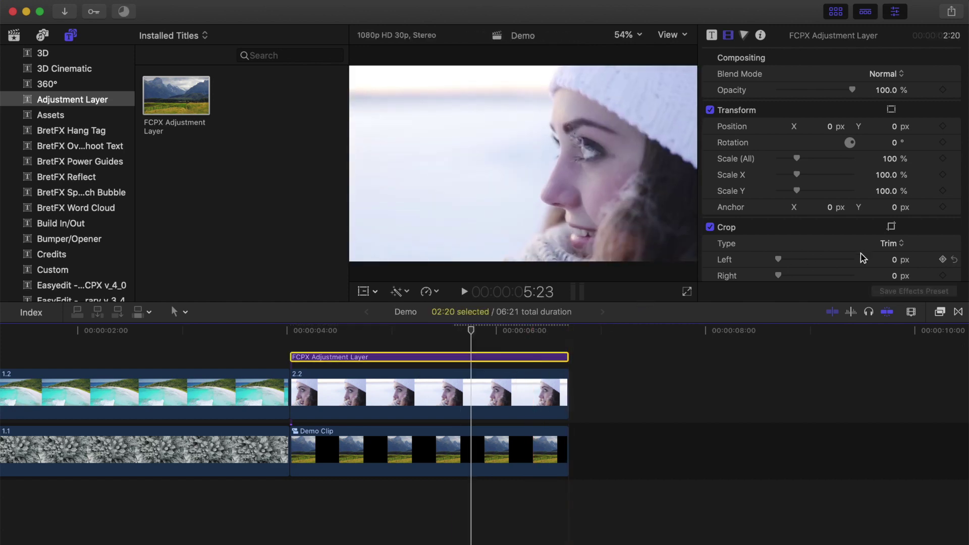
scroll(833, 252, down, 3)
text(960)
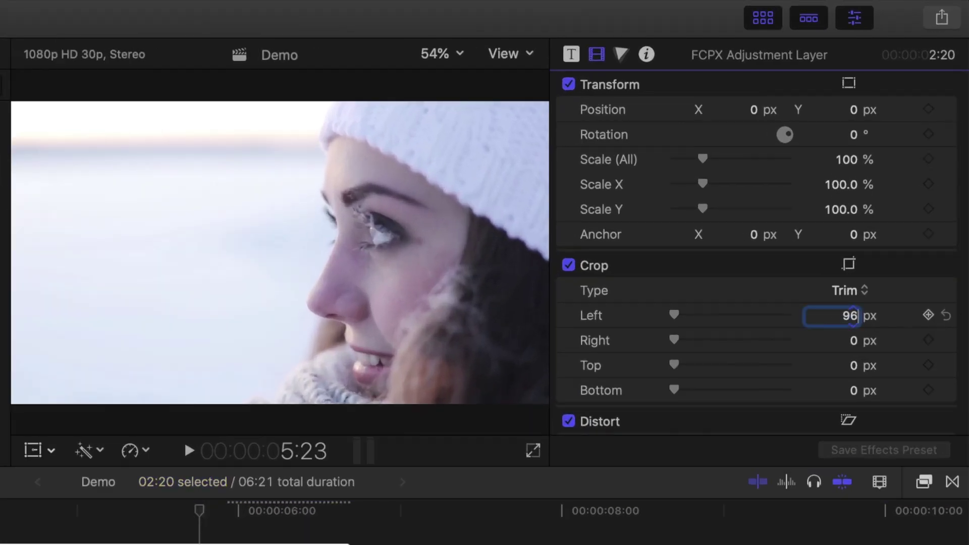
key(Return)
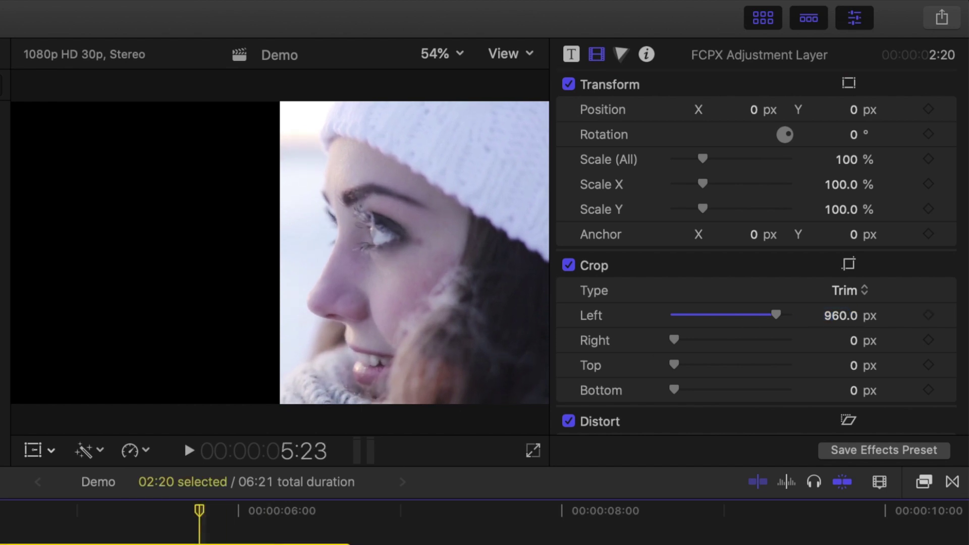
- Shift clip 2.2 right to X 127.7 px, then select it with the adjustment layer
click(283, 544)
click(33, 450)
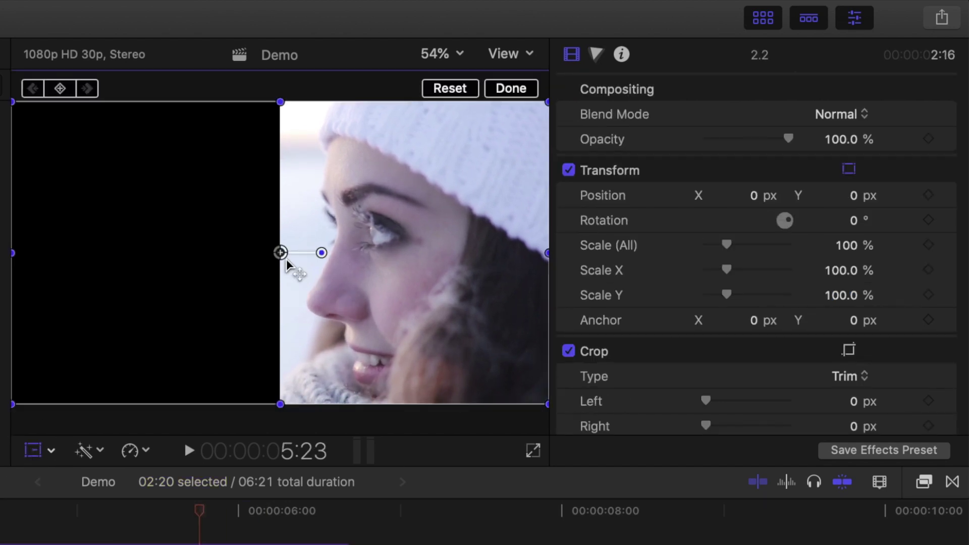
drag(280, 253, 316, 252)
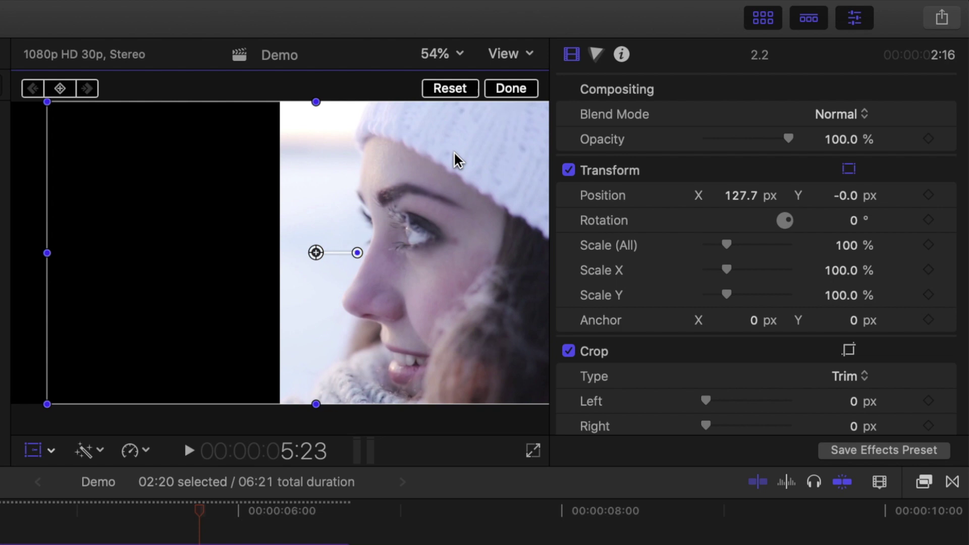
click(503, 91)
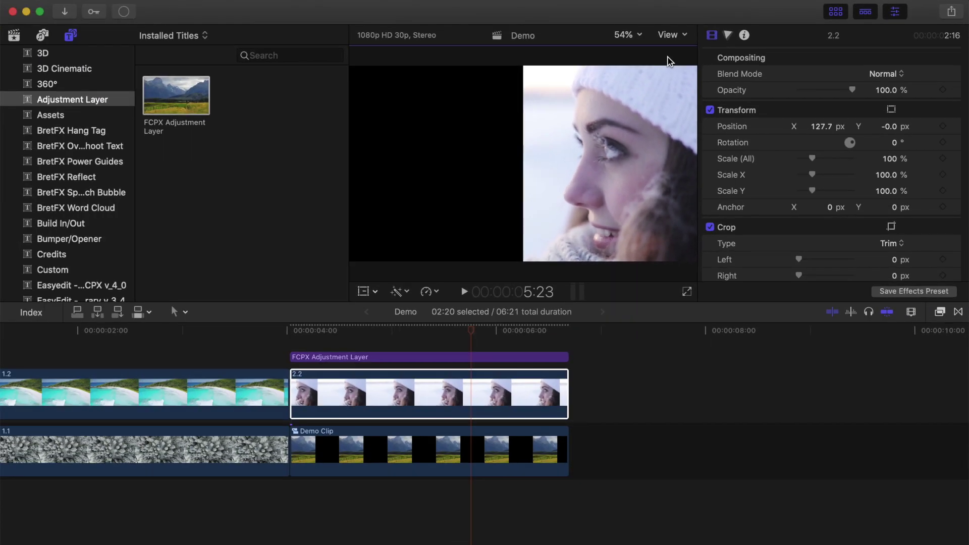
super+click(472, 357)
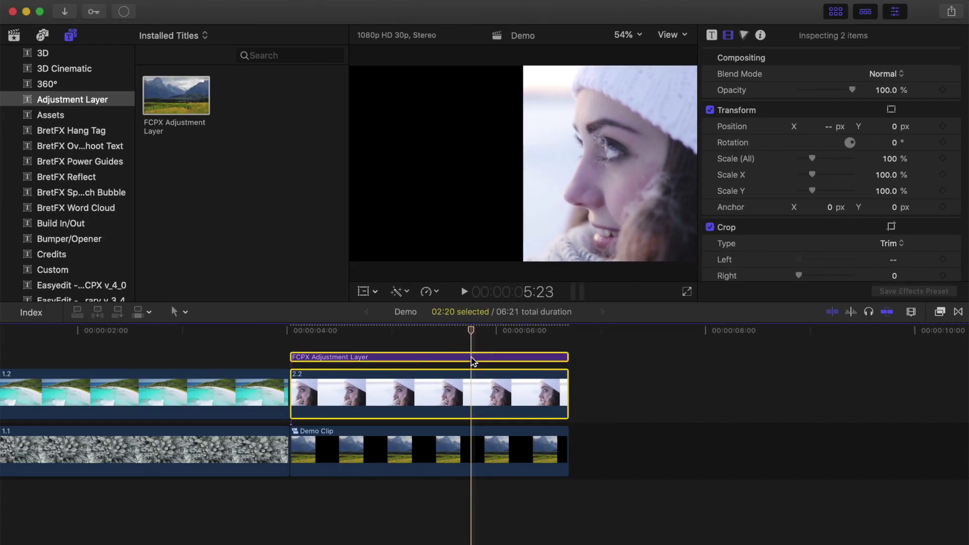
- Combine the pair into compound clip Demo Clip 1 and open it
key(alt+g)
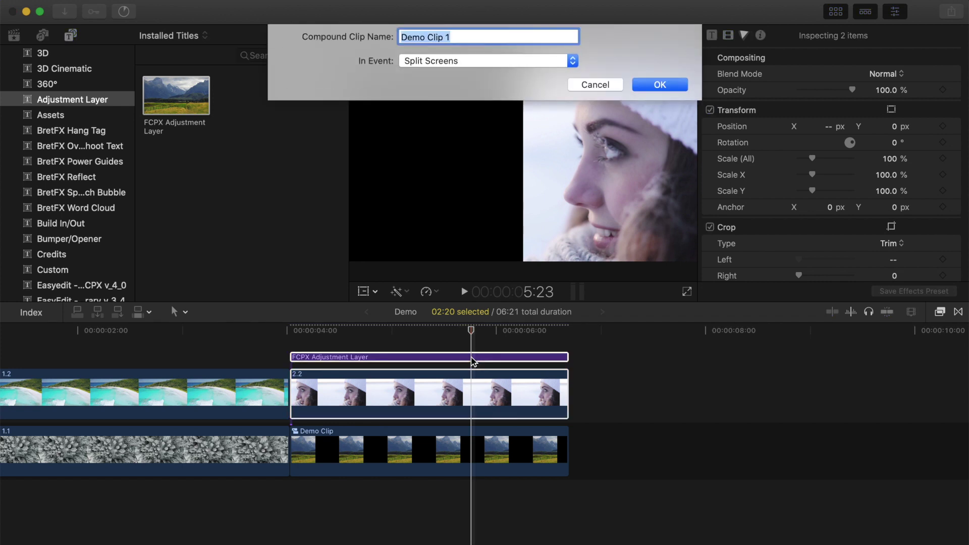
key(Return)
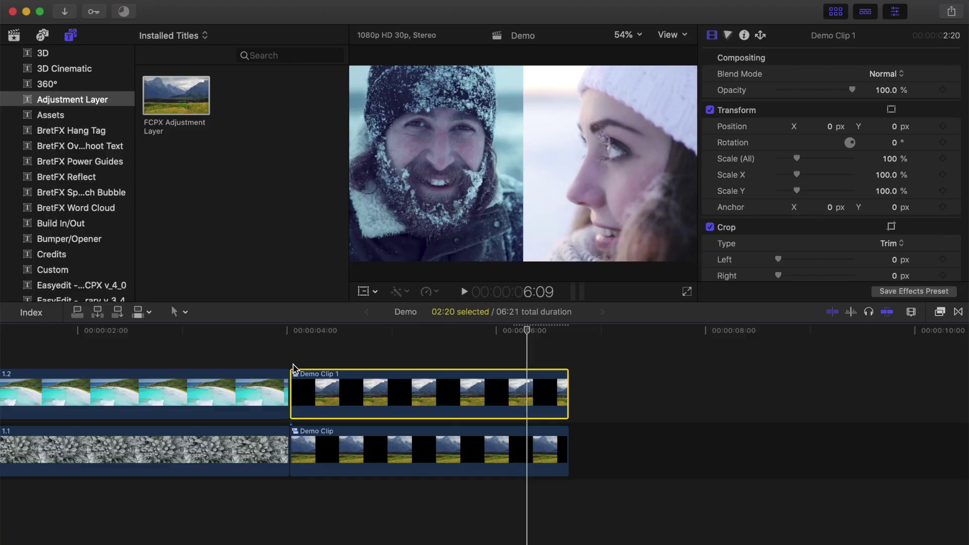
double_click(422, 391)
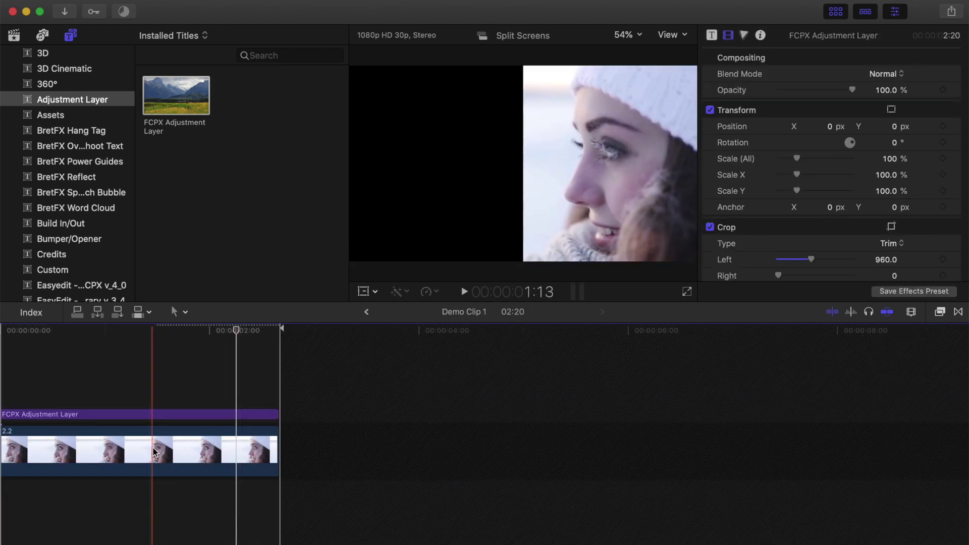
- Move clip 2.2 back to the frame centre inside Demo Clip 1, then return to Demo
click(154, 451)
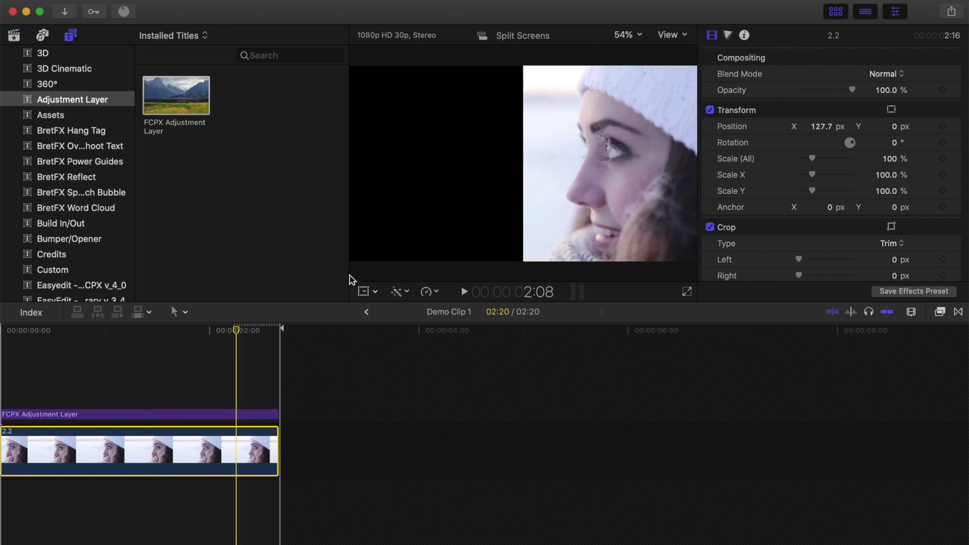
click(364, 291)
drag(546, 164, 523, 166)
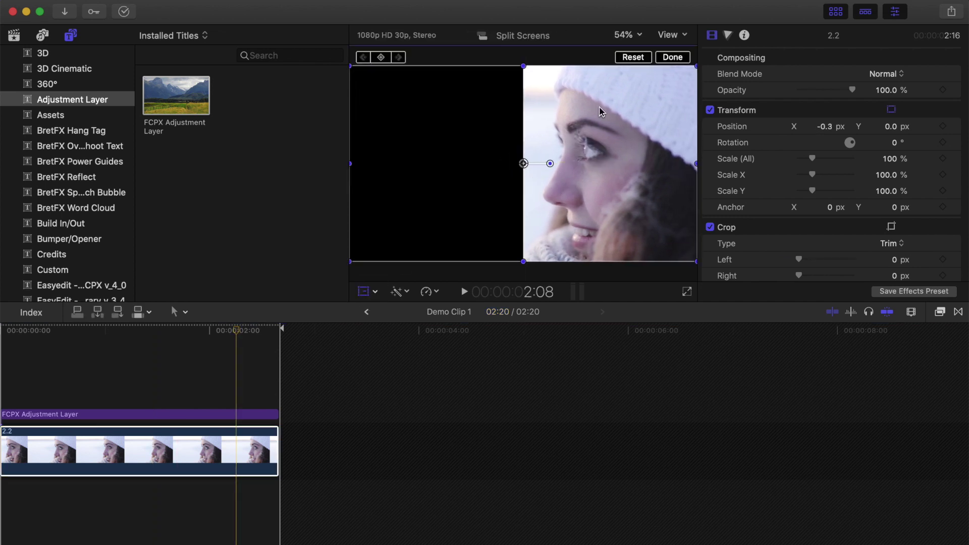
click(660, 59)
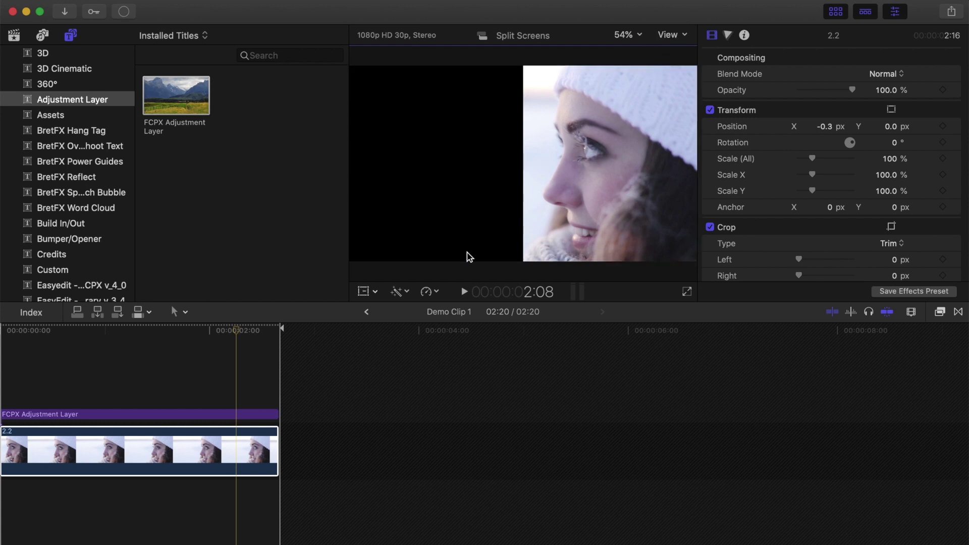
click(368, 312)
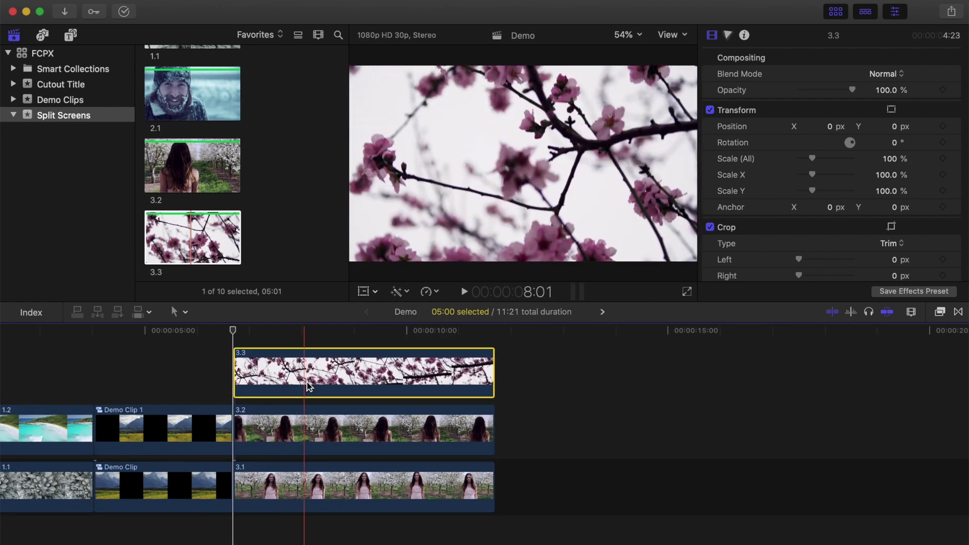
- Disable clips 3.3 and 3.2 to reveal clip 3.1
key(v)
click(308, 428)
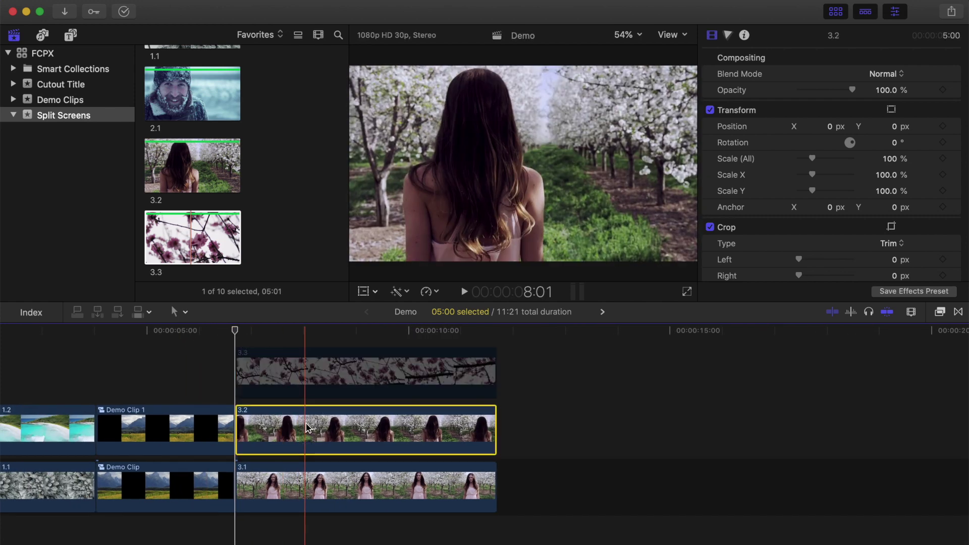
key(v)
- Place an adjustment layer across clip 3.1 with Crop Right set to 960 px
click(70, 38)
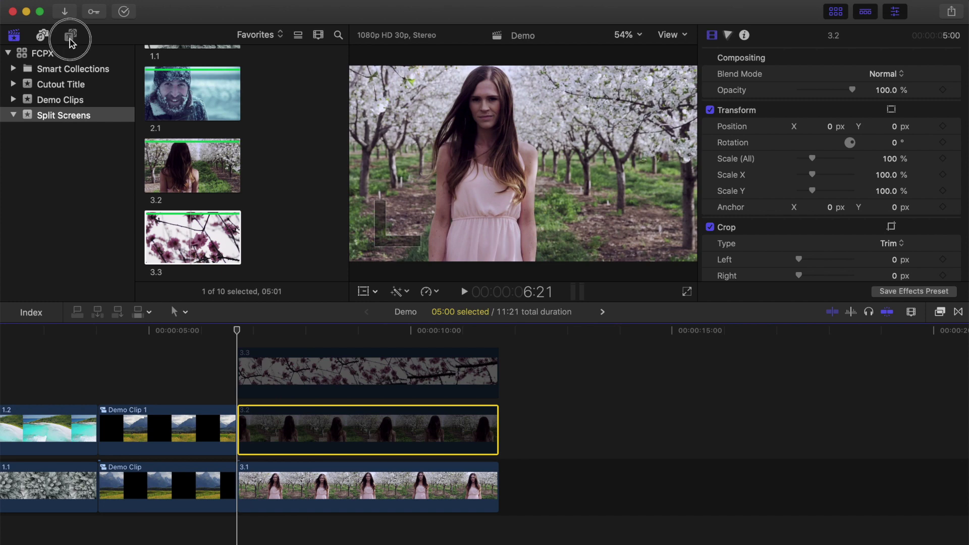
drag(180, 96, 278, 456)
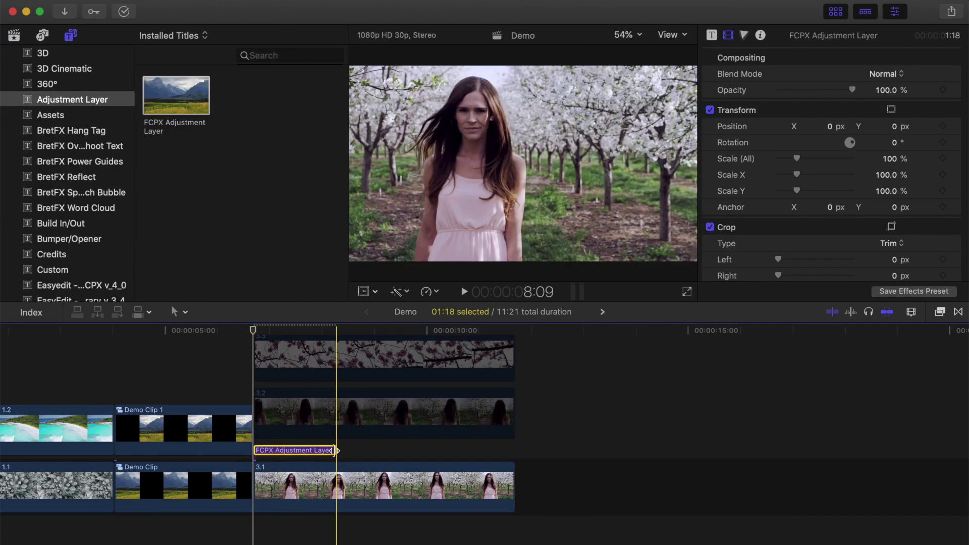
drag(336, 449, 505, 454)
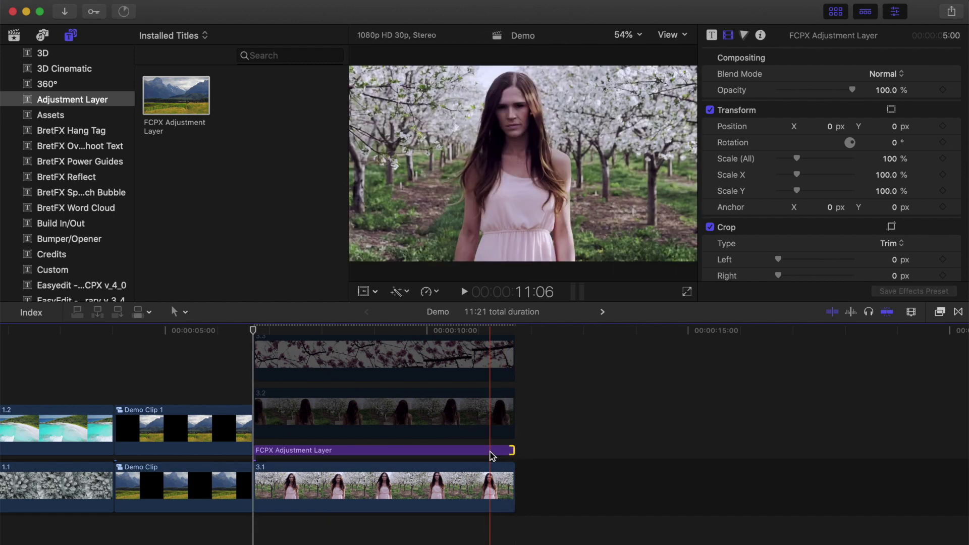
click(490, 451)
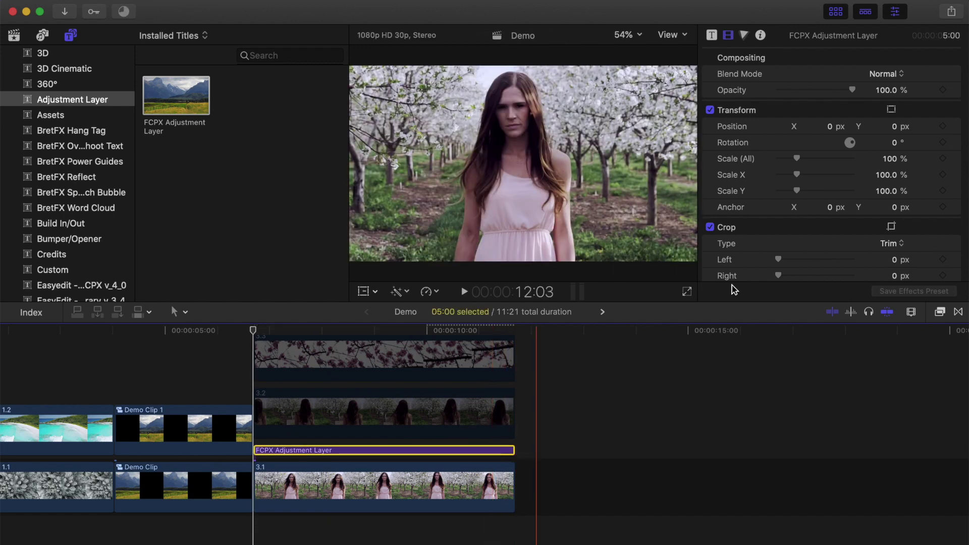
scroll(900, 193, down, 3)
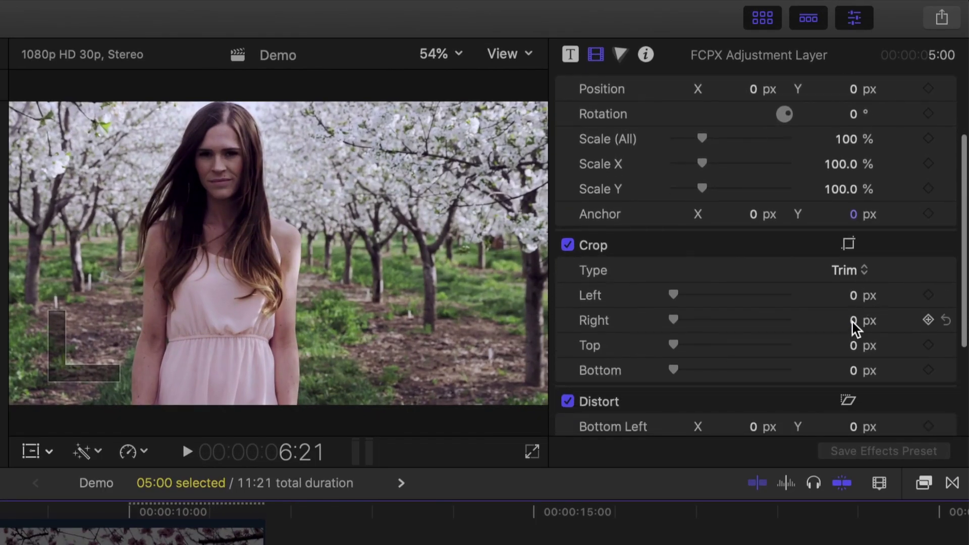
click(852, 322)
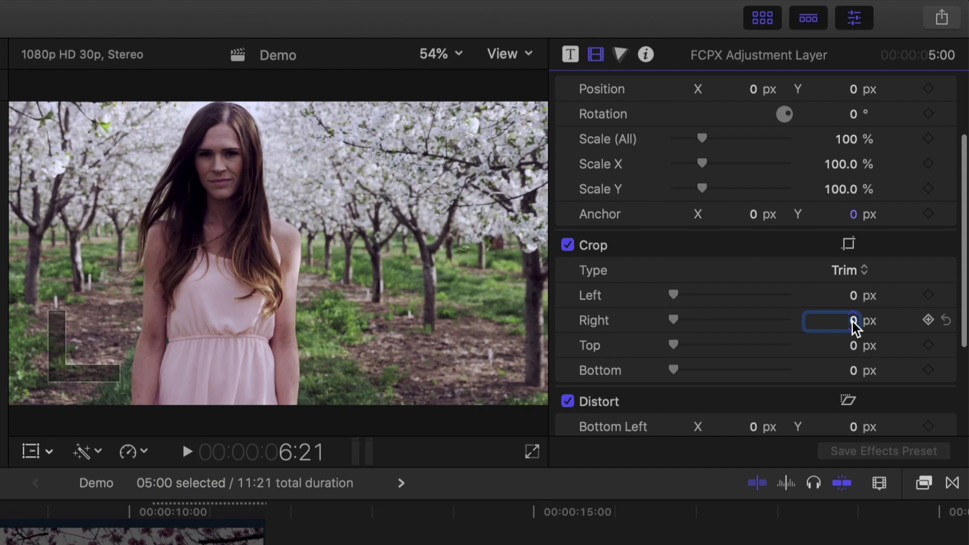
text(960)
key(Return)
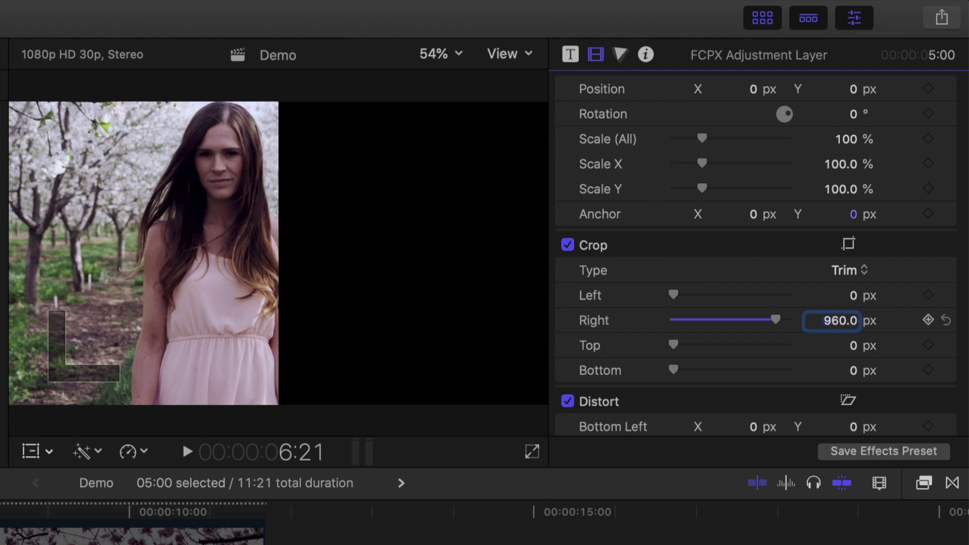
- Slide clip 3.1 left into the visible half of the frame
click(78, 535)
click(30, 451)
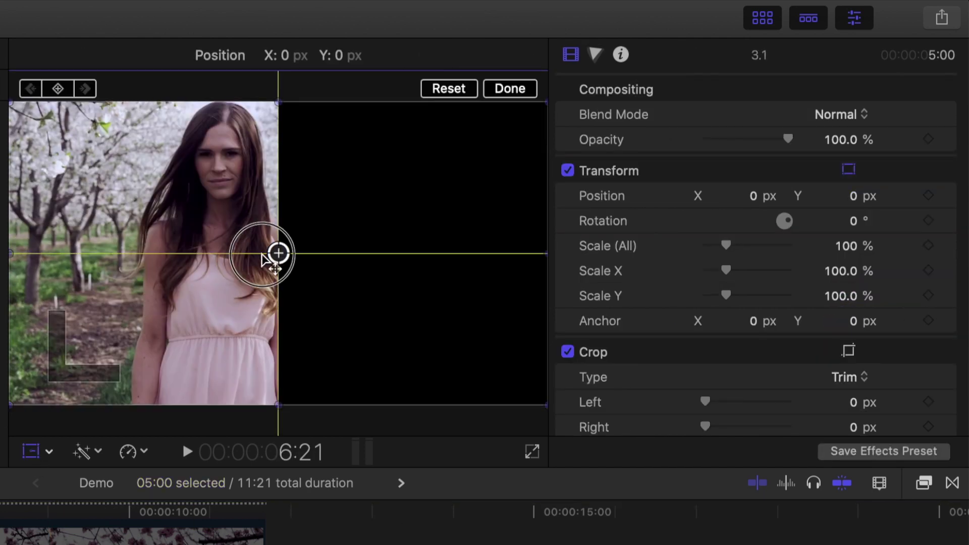
drag(273, 255, 210, 257)
click(509, 88)
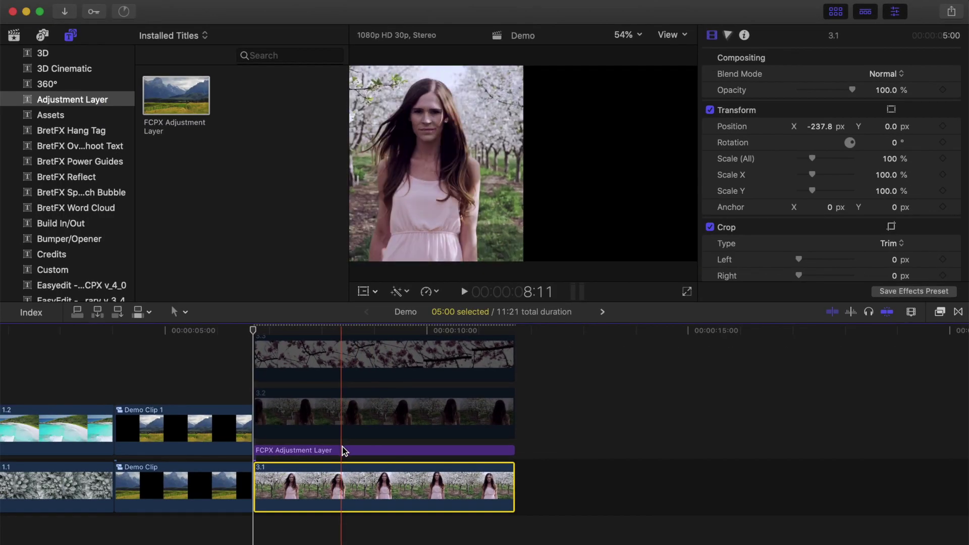
- Combine clip 3.1 and the adjustment layer into compound clip Demo Clip 2
click(342, 451)
key(alt+g)
key(Return)
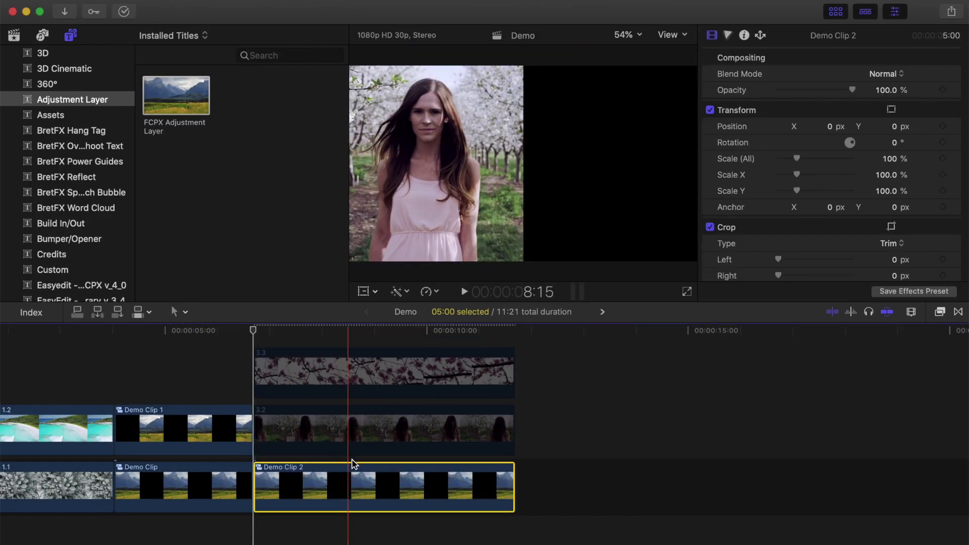
- Re-enable clip 3.2 and add an adjustment layer above it cropping Left 960 and Top 540
click(350, 437)
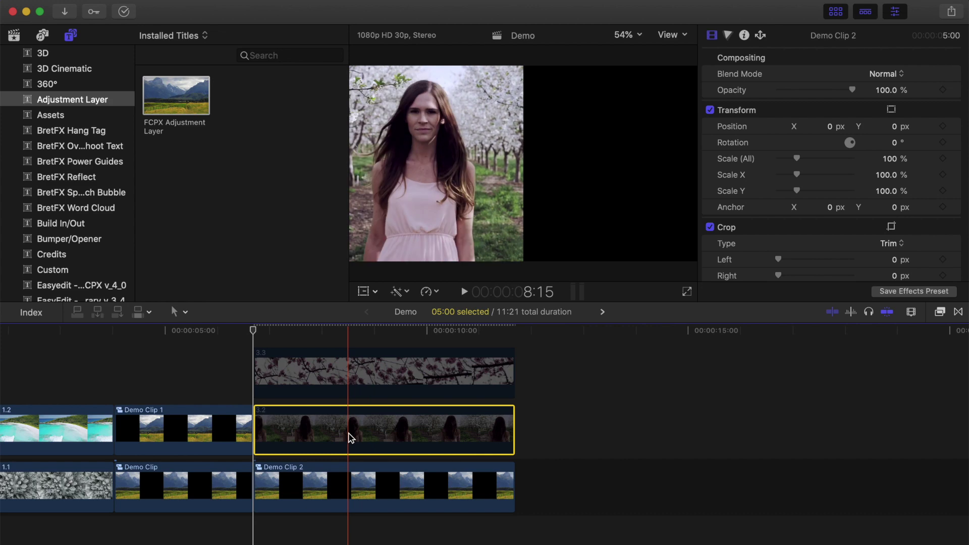
key(v)
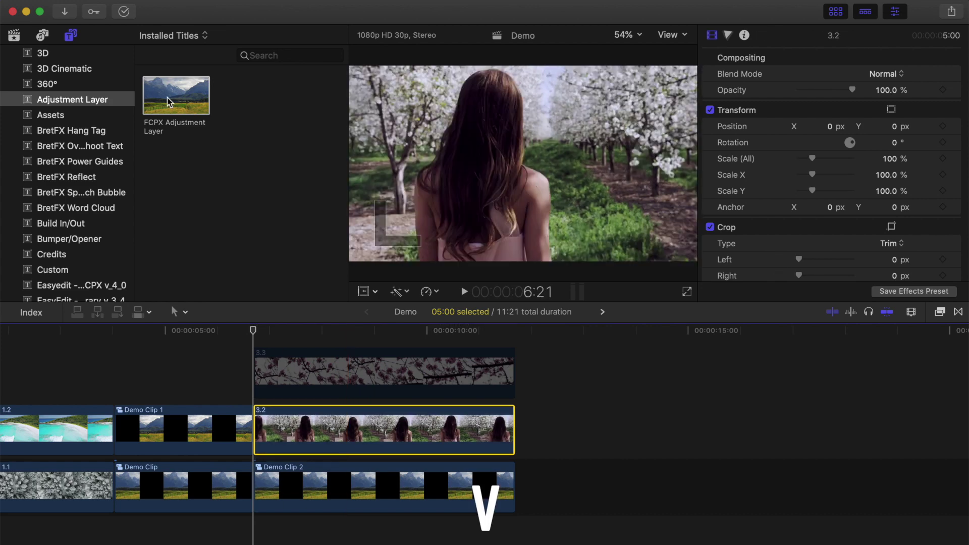
drag(168, 101, 514, 392)
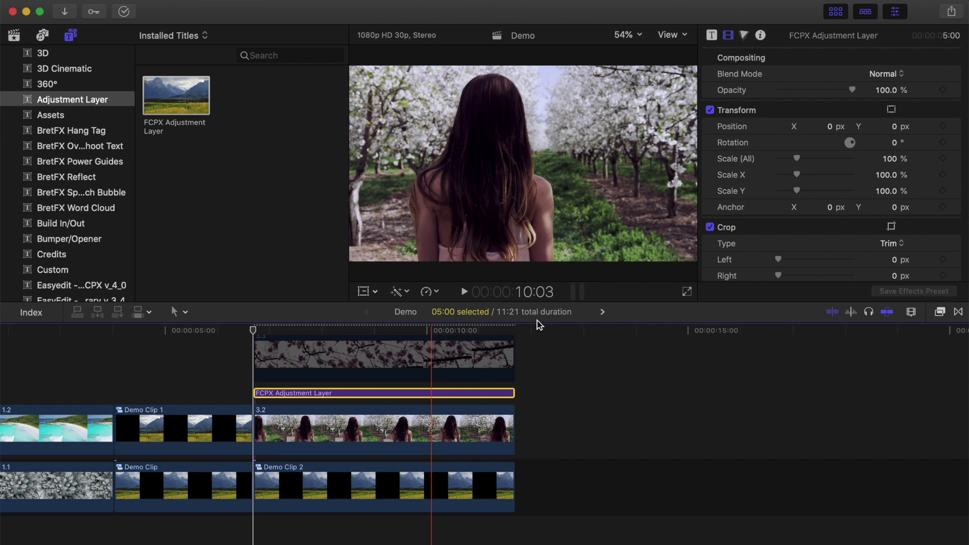
scroll(821, 199, down, 3)
click(893, 195)
text(960)
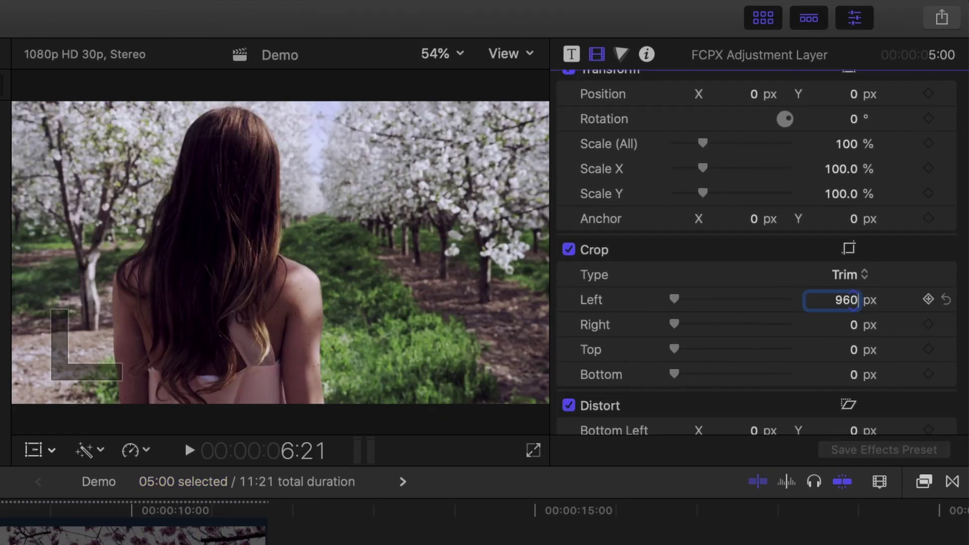
key(Return)
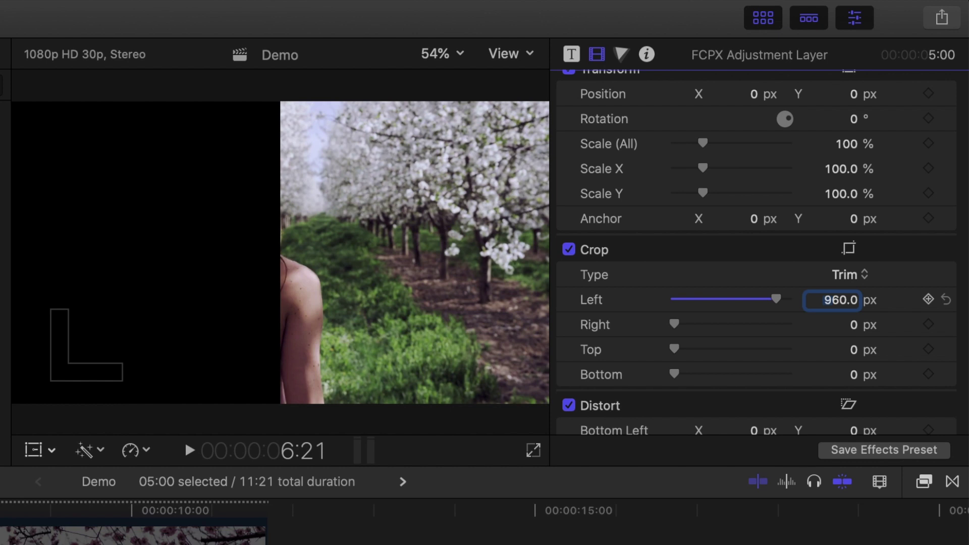
click(854, 354)
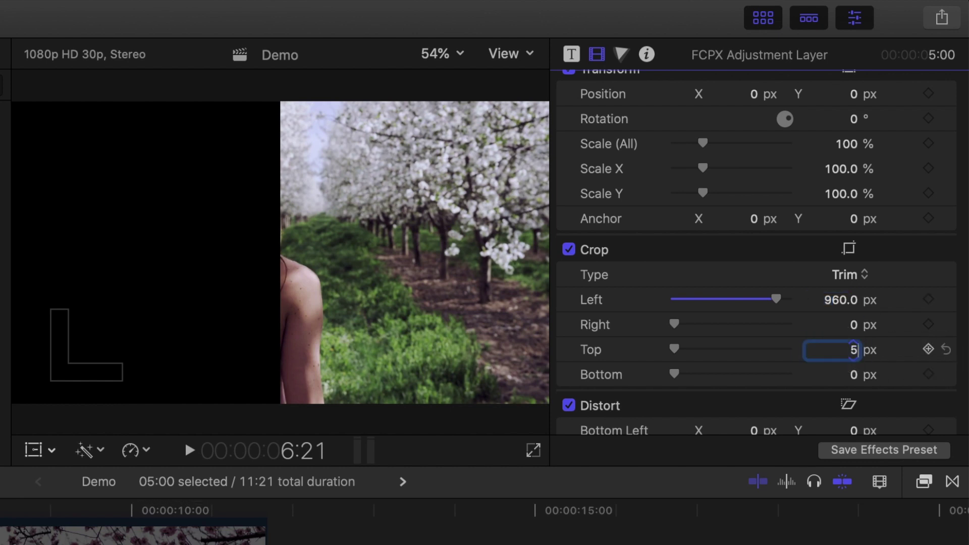
key(Return)
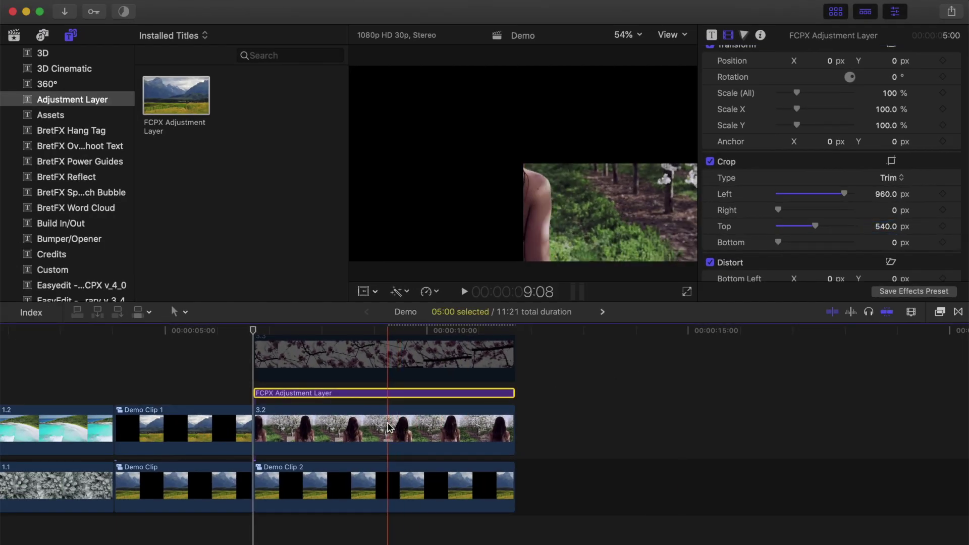
- Scale clip 3.2 to about 65.8% and move it into the lower-right quarter
click(293, 498)
click(363, 292)
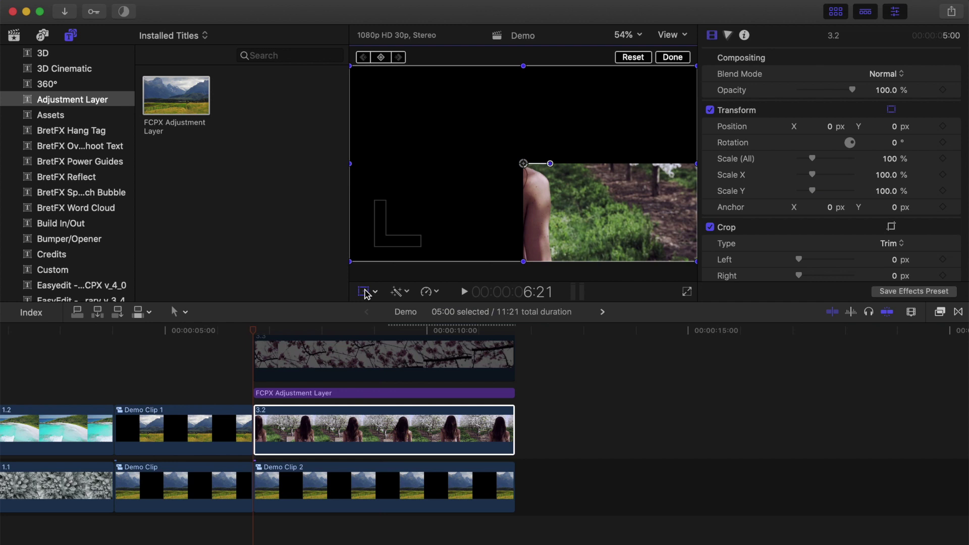
drag(351, 261, 423, 228)
drag(523, 163, 633, 218)
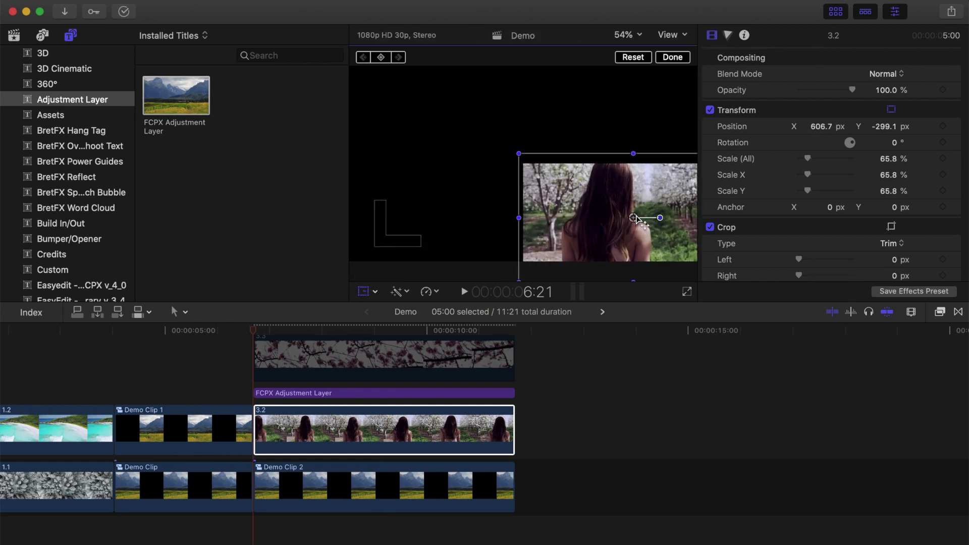
click(673, 58)
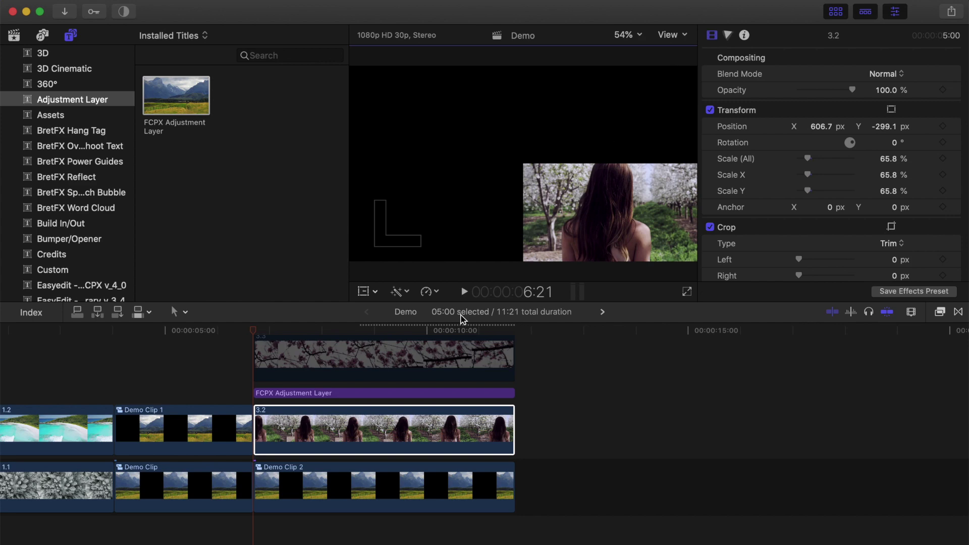
- Combine clip 3.2 and its adjustment layer into compound clip Demo Clip 3
super+click(391, 396)
key(alt+g)
key(Return)
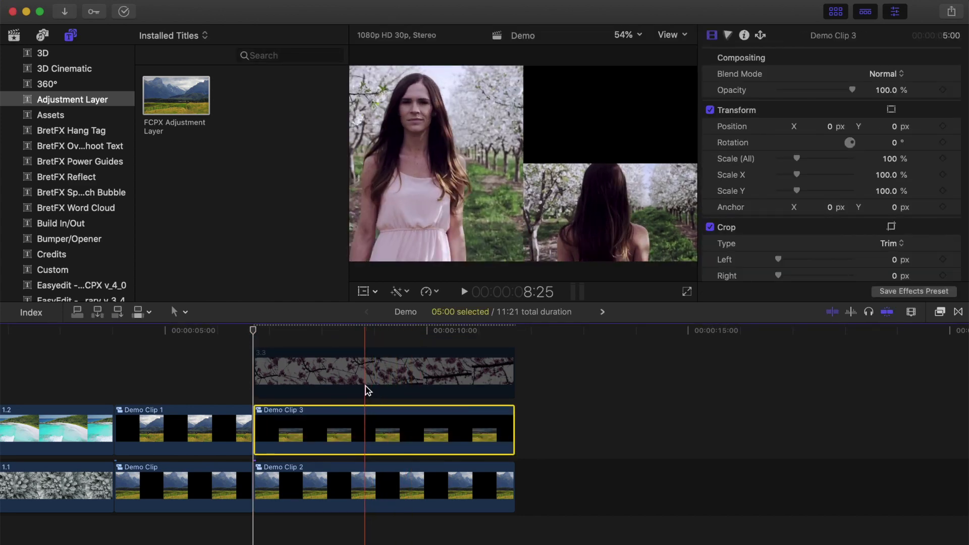
- Re-enable blossom clip 3.3 and add an adjustment layer above cropping Left 960 and Bottom 540
click(367, 384)
key(v)
drag(177, 105, 330, 348)
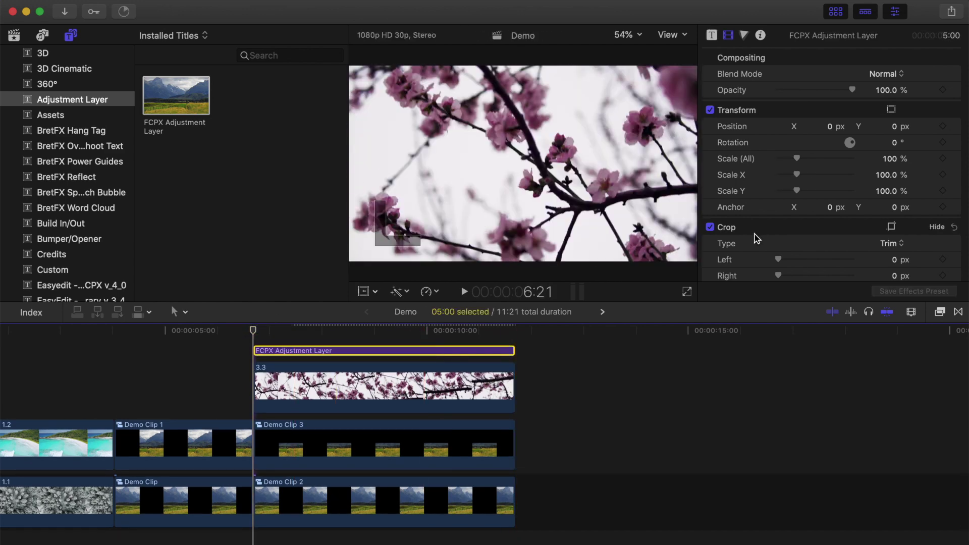
scroll(759, 237, down, 2)
scroll(760, 237, down, 1)
click(886, 186)
text(960)
key(Return)
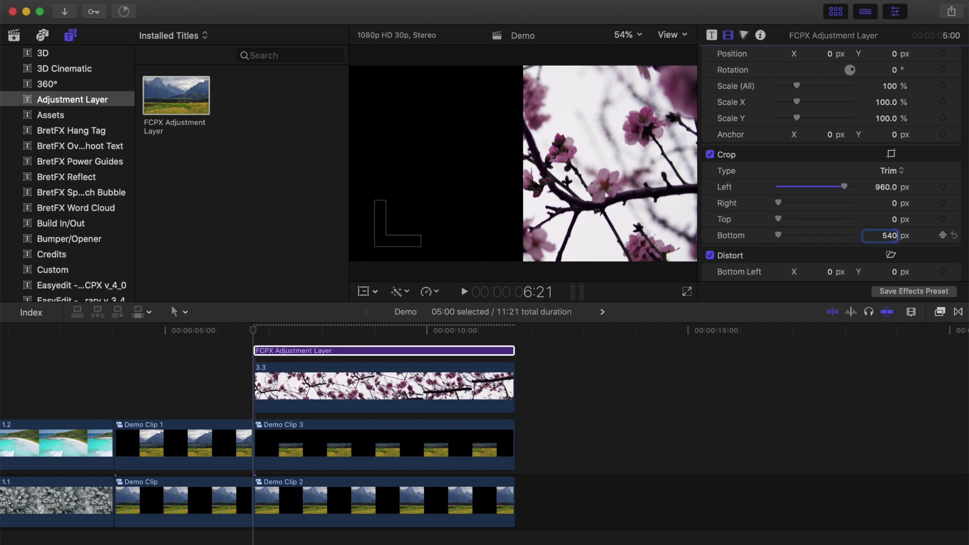
click(893, 235)
text(540)
key(Return)
- Move the cropped blossom clip into the upper-right quarter with Transform
click(547, 156)
key(shift+t)
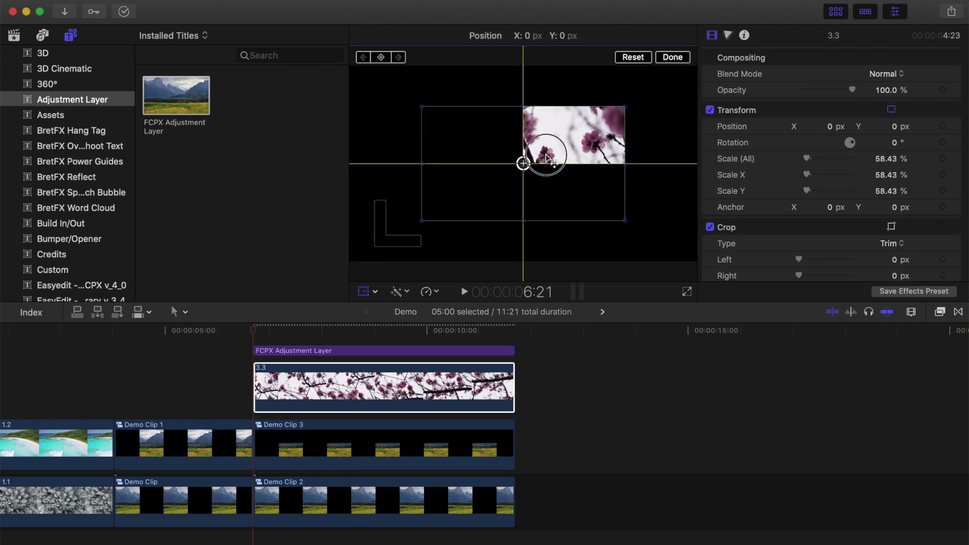
drag(546, 156, 660, 105)
- Combine clip 3.3 and its adjustment layer into compound clip Demo Clip 4
super+click(380, 350)
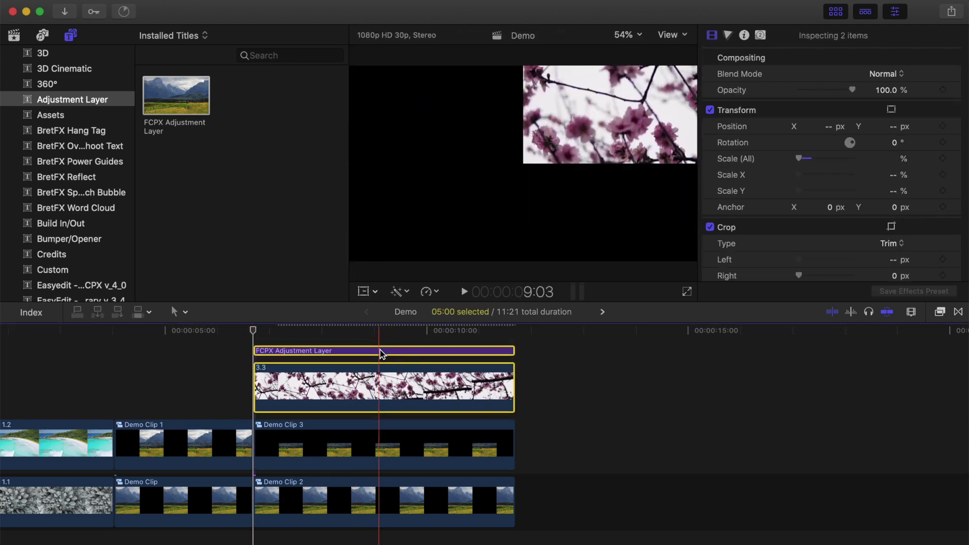
key(alt+g)
key(Return)
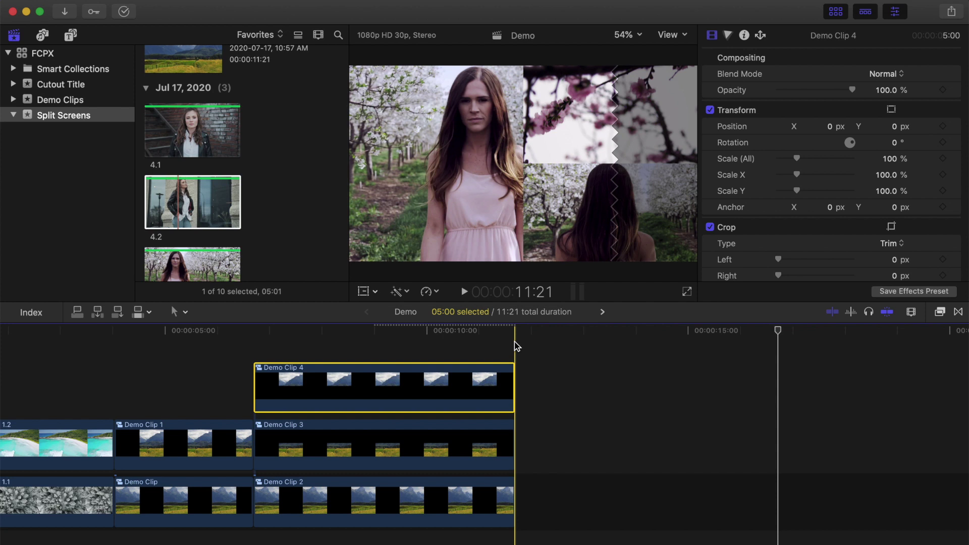
- Append clip 4.1 to the storyline and connect clip 4.2 above it
click(516, 346)
scroll(516, 347, right, 1)
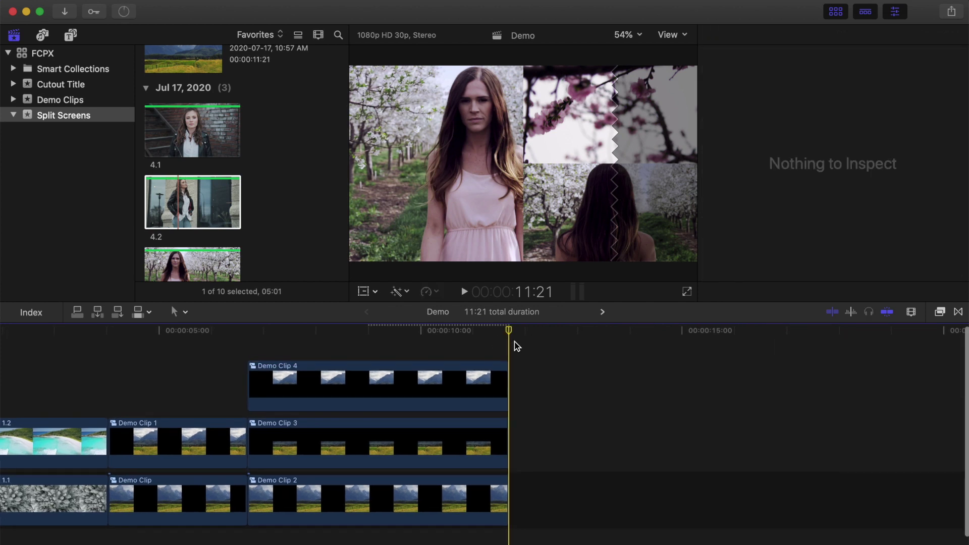
scroll(516, 346, left, 1)
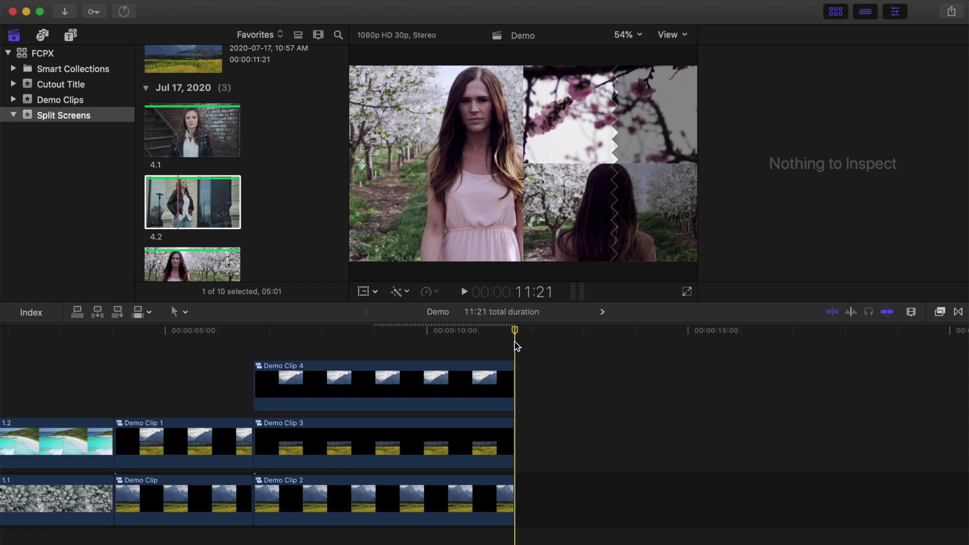
click(180, 150)
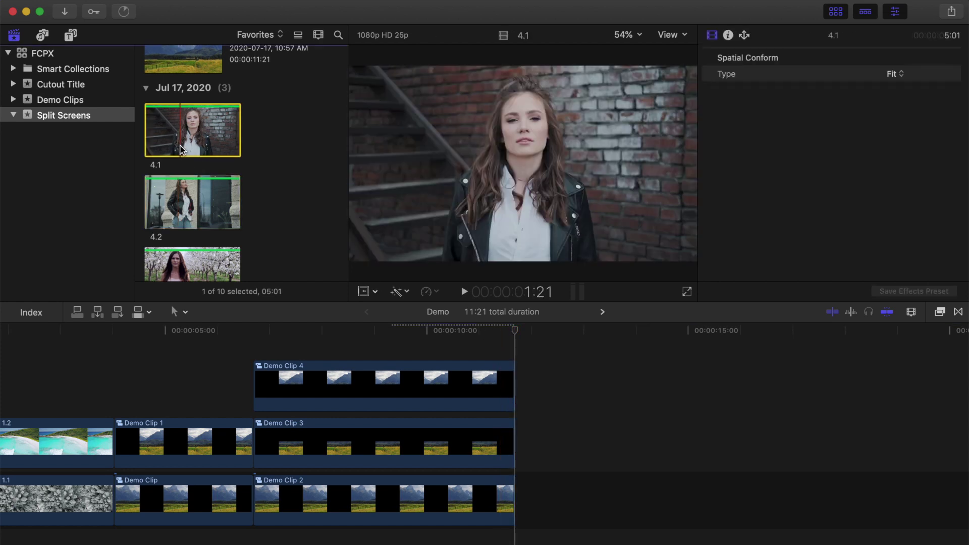
key(e)
click(187, 202)
key(q)
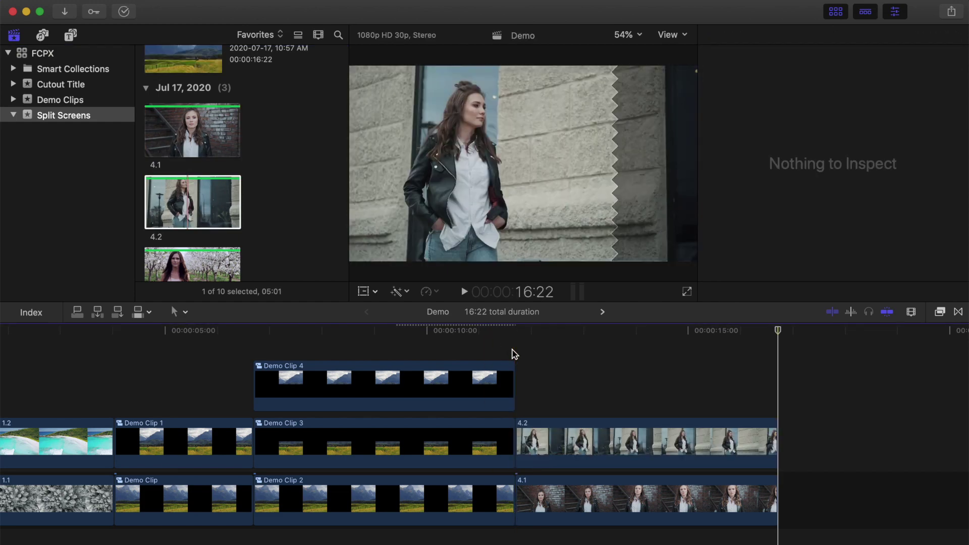
key(super+equal)
key(Up)
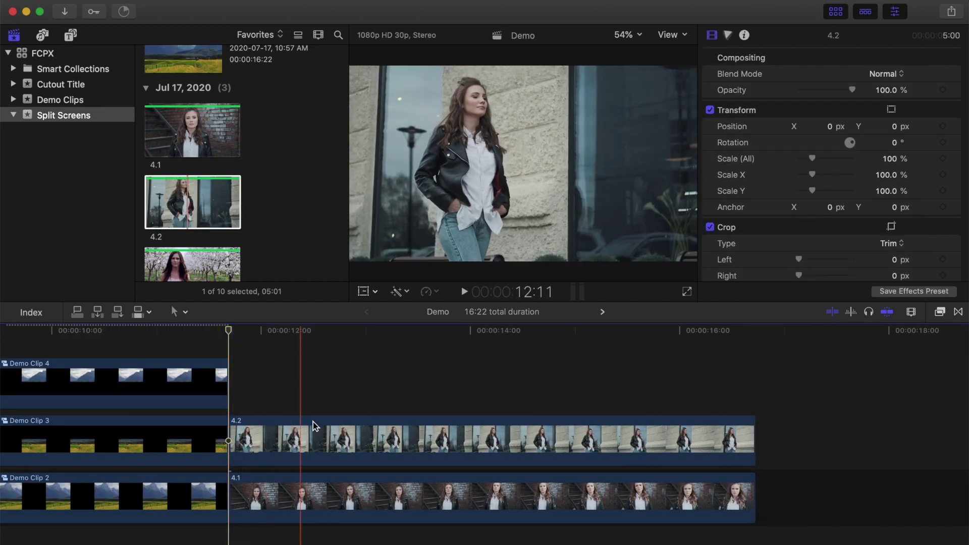
click(319, 427)
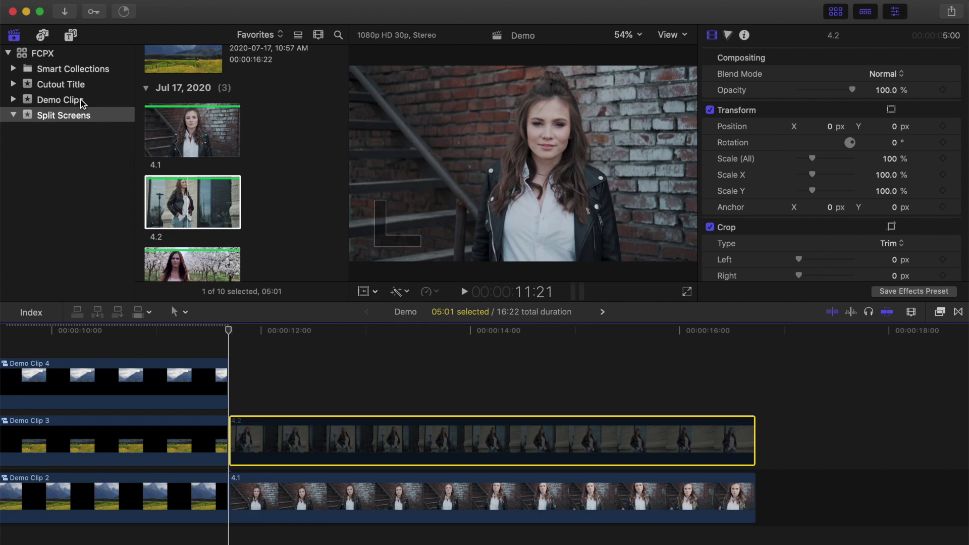
- Place an FCPX Adjustment Layer between 4.1 and 4.2, extended to 4.2's end
click(70, 35)
drag(198, 95, 237, 461)
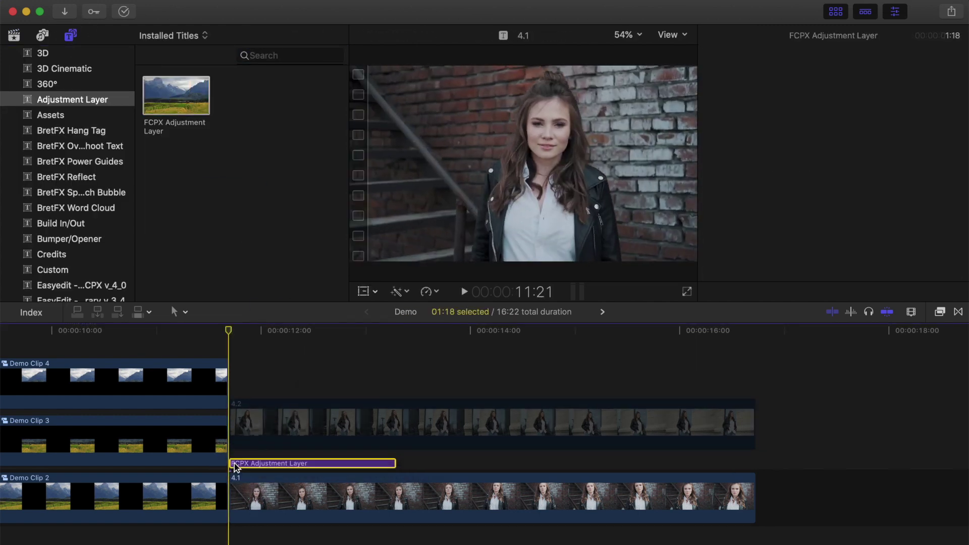
drag(396, 461, 750, 463)
click(515, 461)
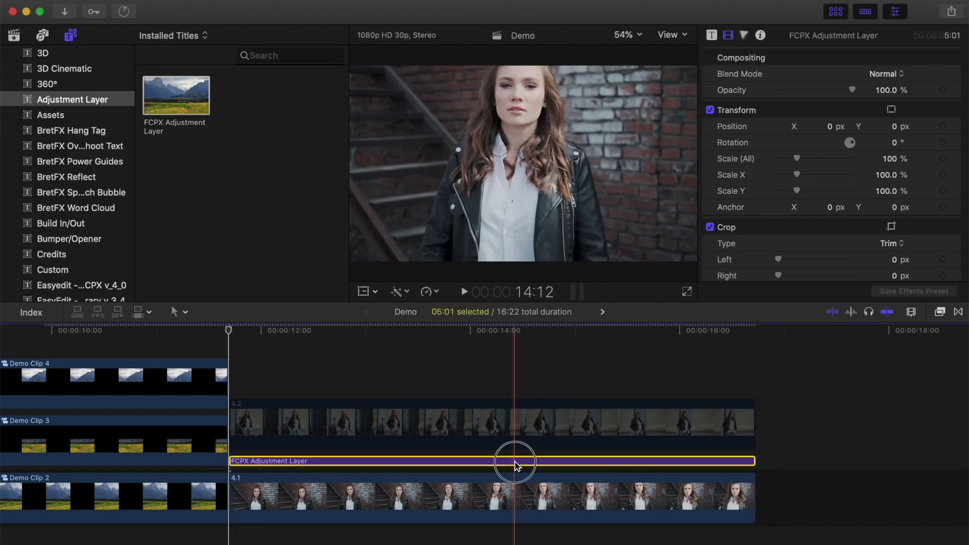
- Apply the Draw Mask effect to the adjustment layer and set the viewer zoom to 50%
click(940, 311)
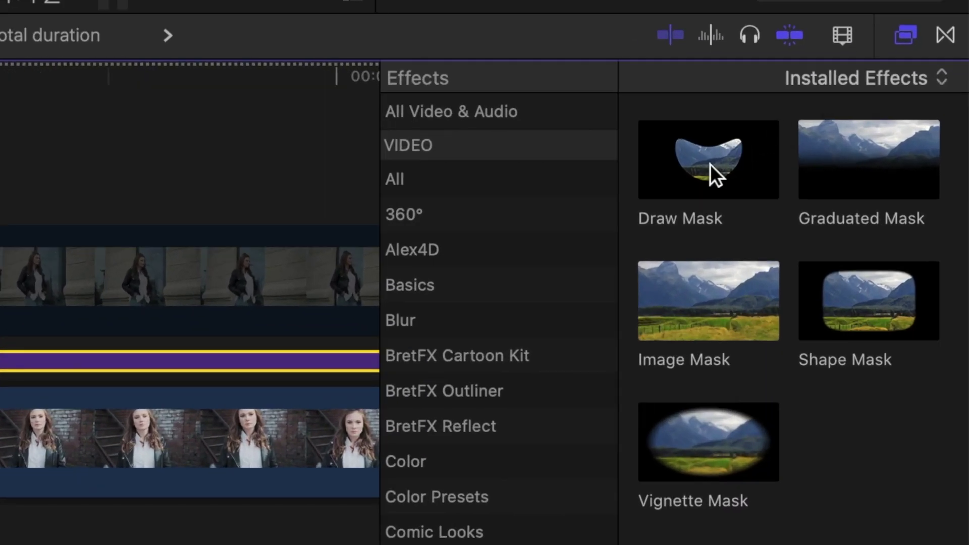
drag(710, 164, 73, 361)
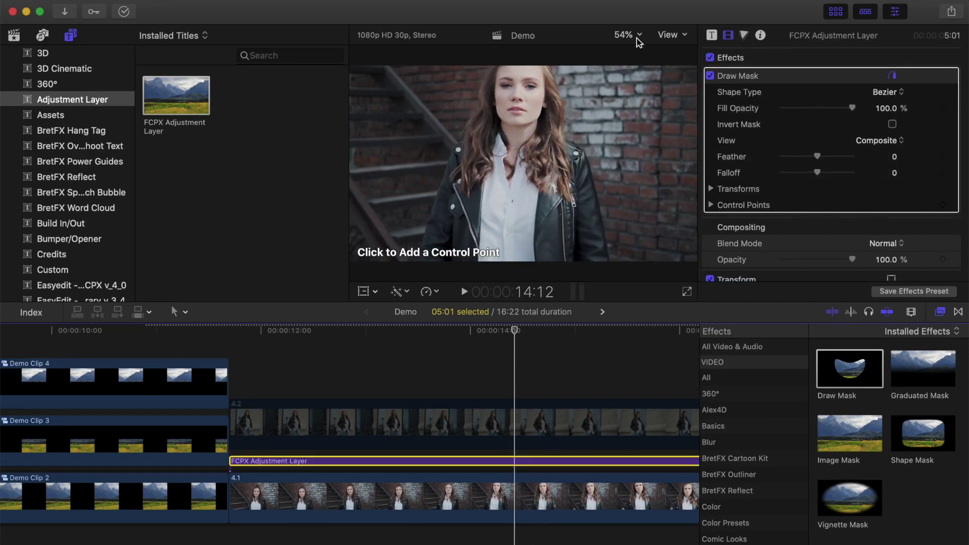
click(638, 39)
click(641, 94)
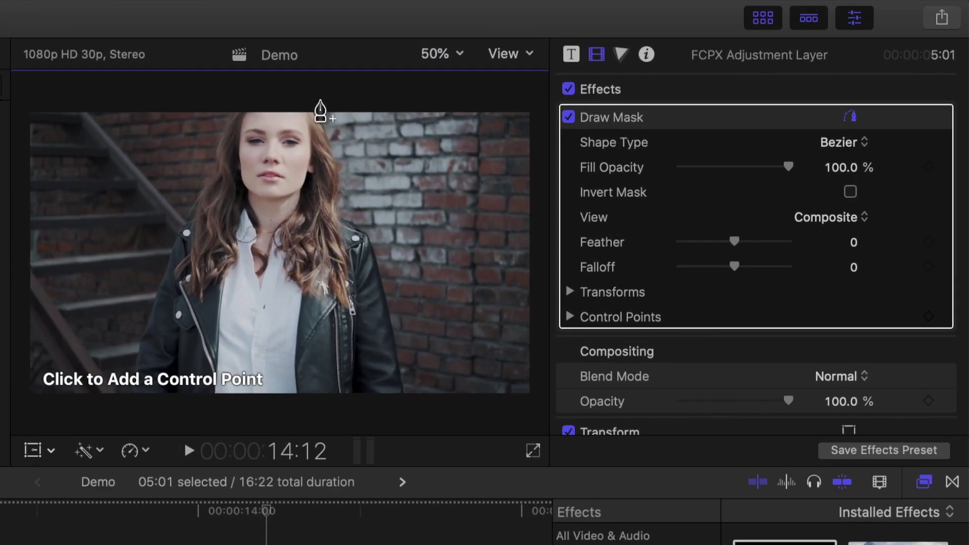
- Draw a four-point diagonal mask shape, closing it on the first point
click(581, 64)
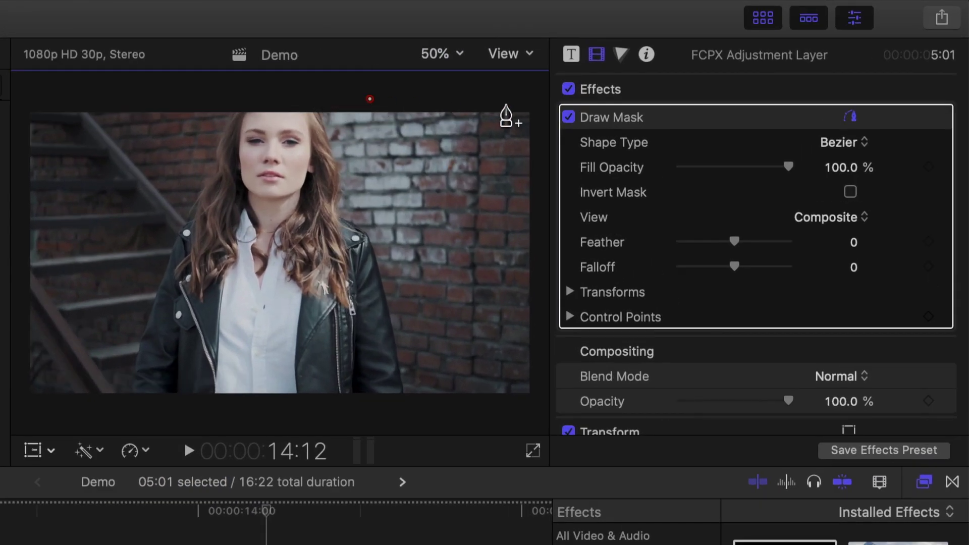
click(539, 102)
click(540, 409)
click(194, 413)
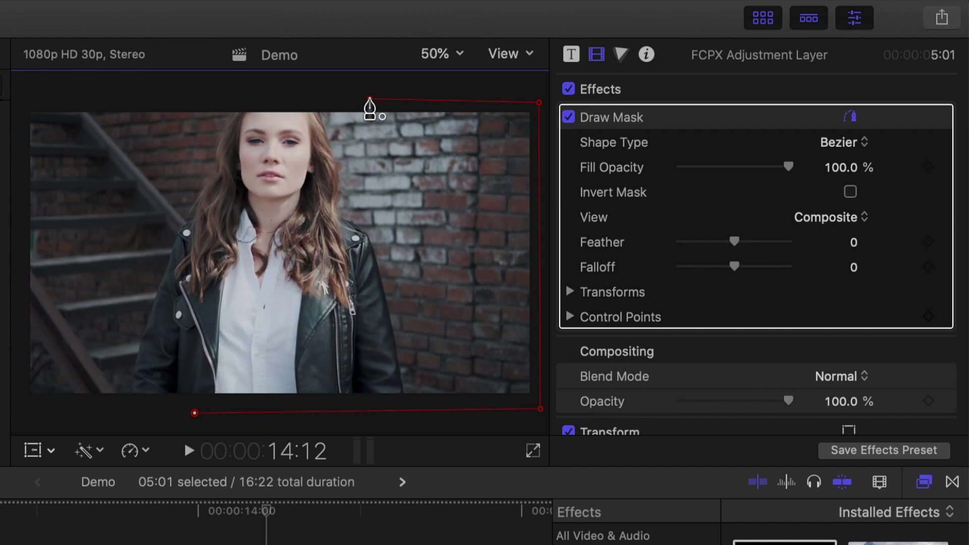
click(370, 99)
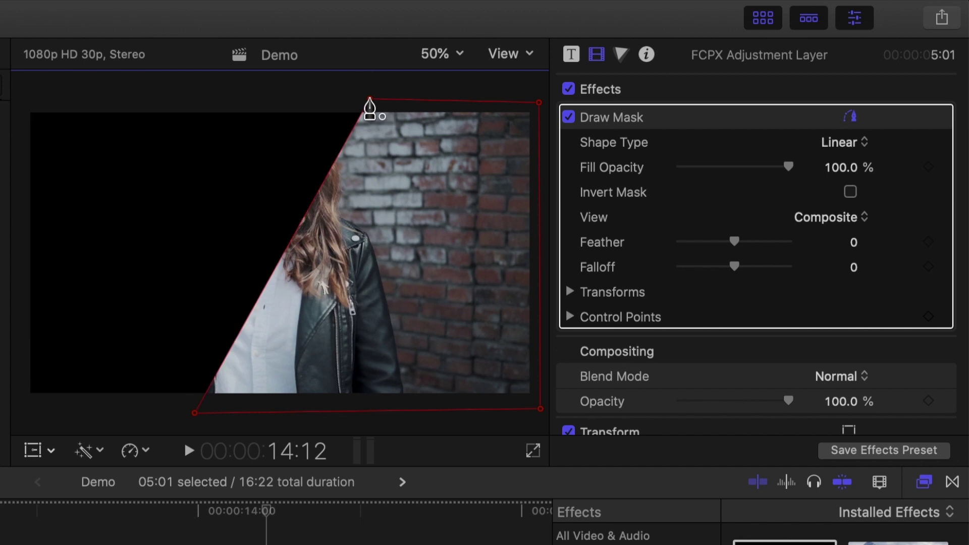
- Expand the Draw Mask control points and set Point 1 to X 300, Y 540
scroll(591, 214, down, 6)
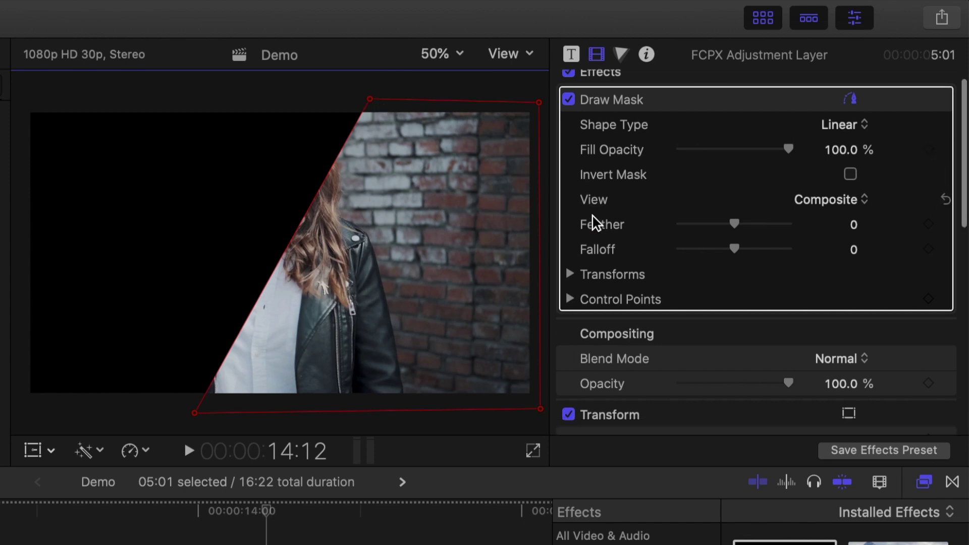
click(568, 164)
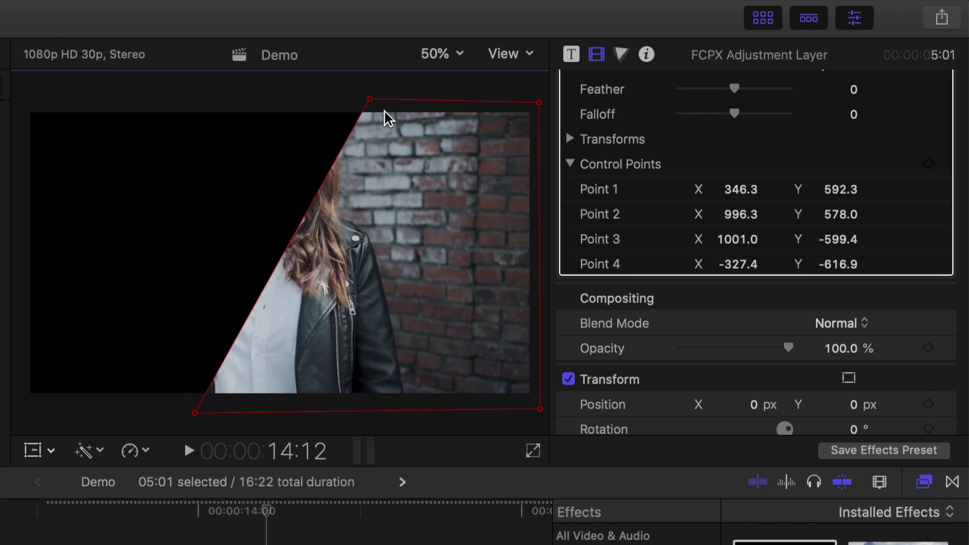
mouse_move(372, 104)
mouse_down()
mouse_move(335, 101)
mouse_move(360, 102)
mouse_up()
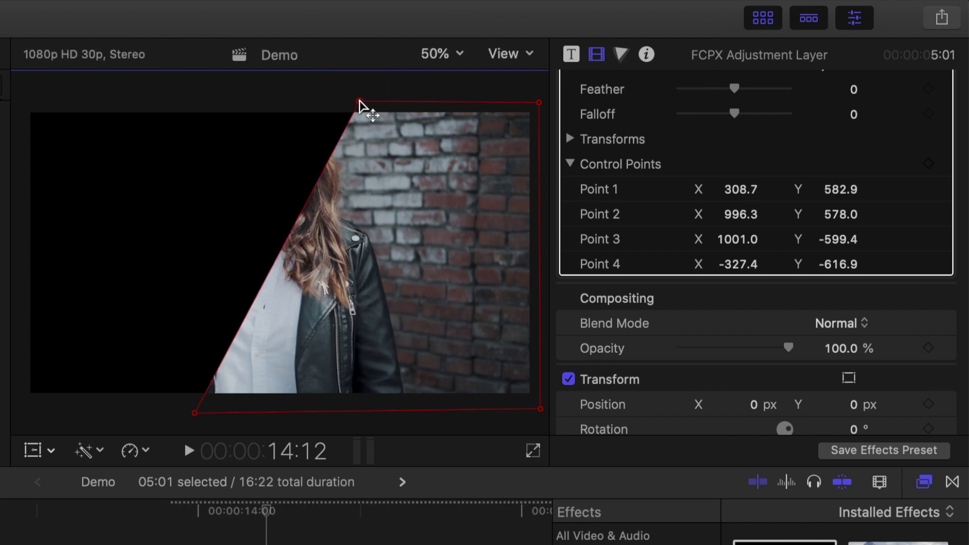
click(736, 195)
text(300)
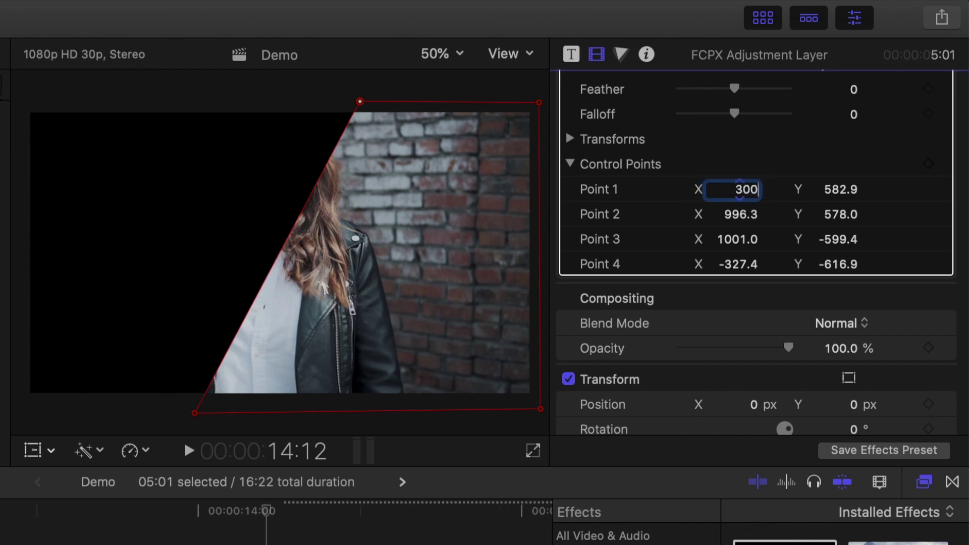
key(Return)
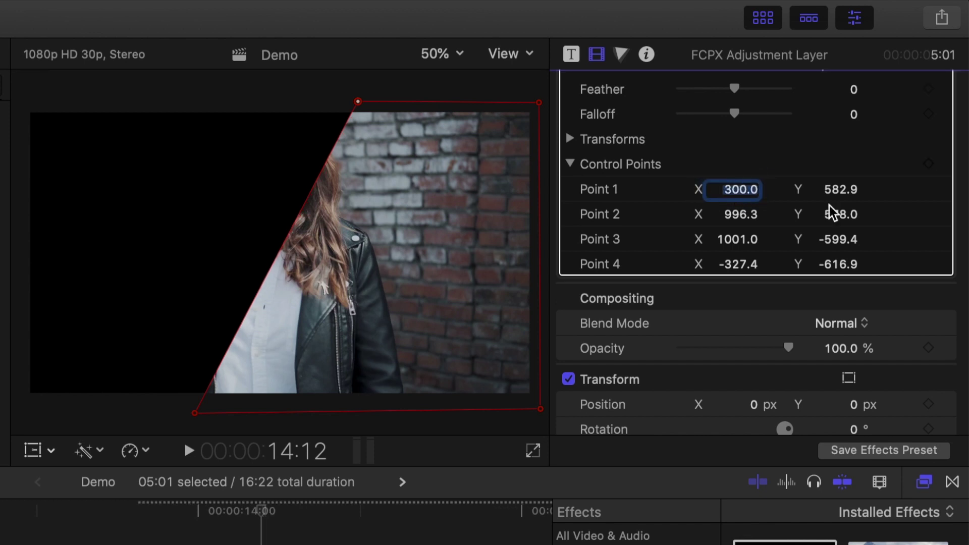
click(842, 190)
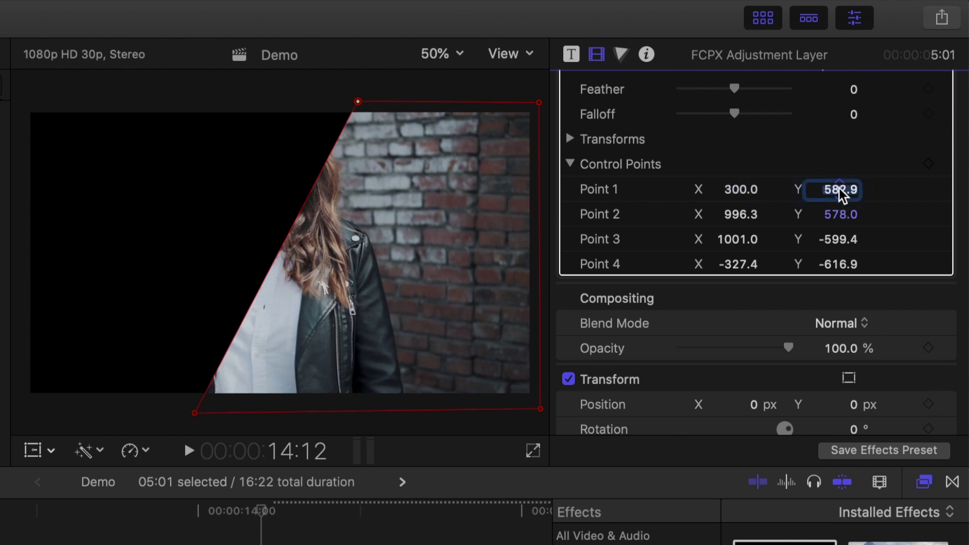
text(540)
key(Return)
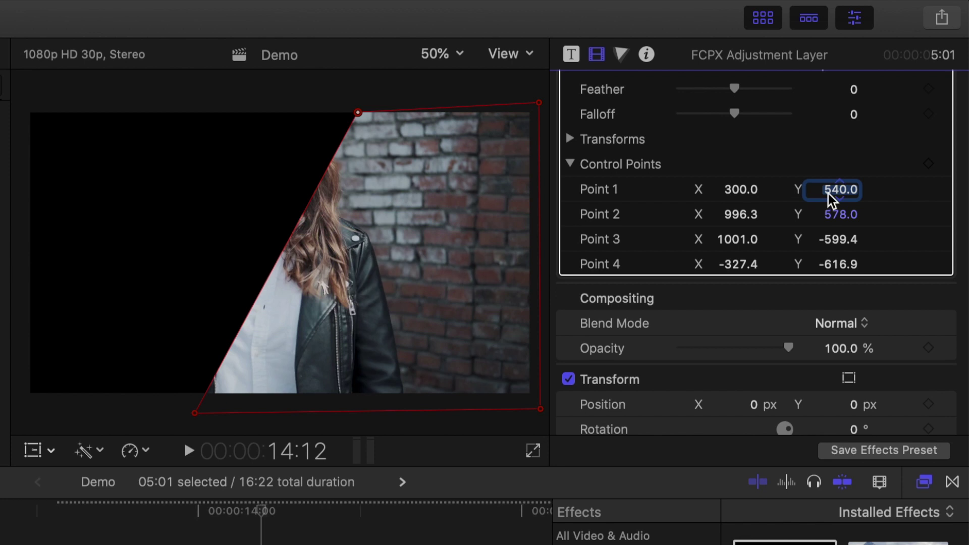
- Set mask Point 2 to X 960, Y 540 and Point 3 to X 960, Y -540
click(742, 217)
text(9)
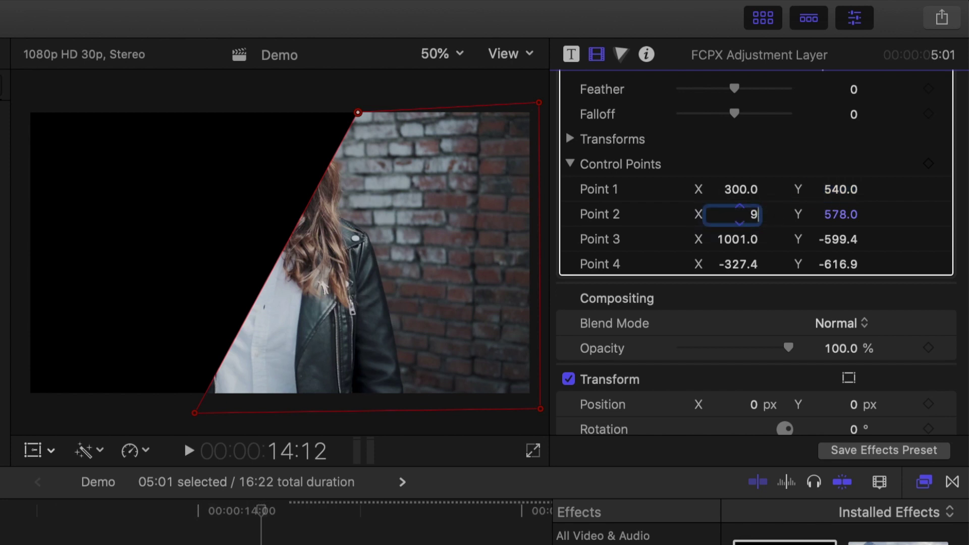
text(60)
click(837, 214)
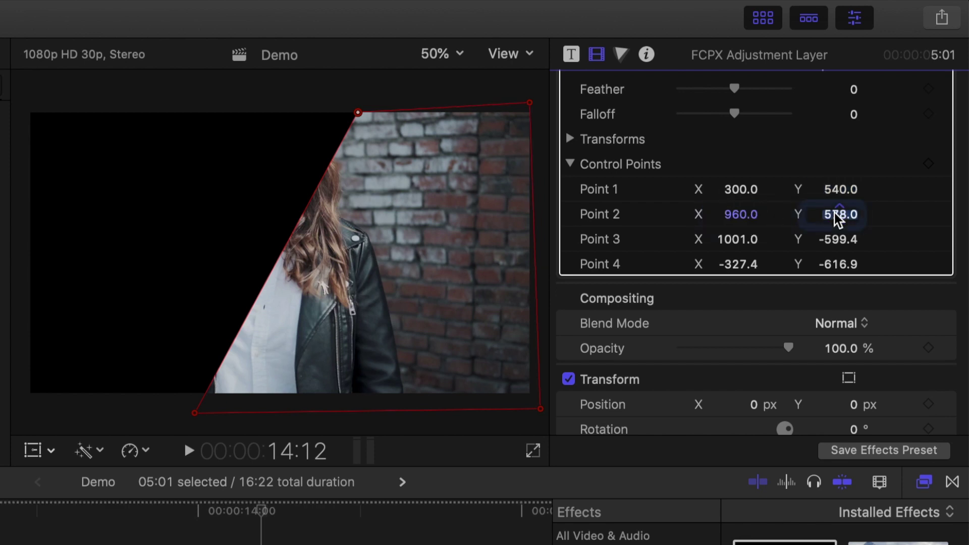
text(540)
key(Return)
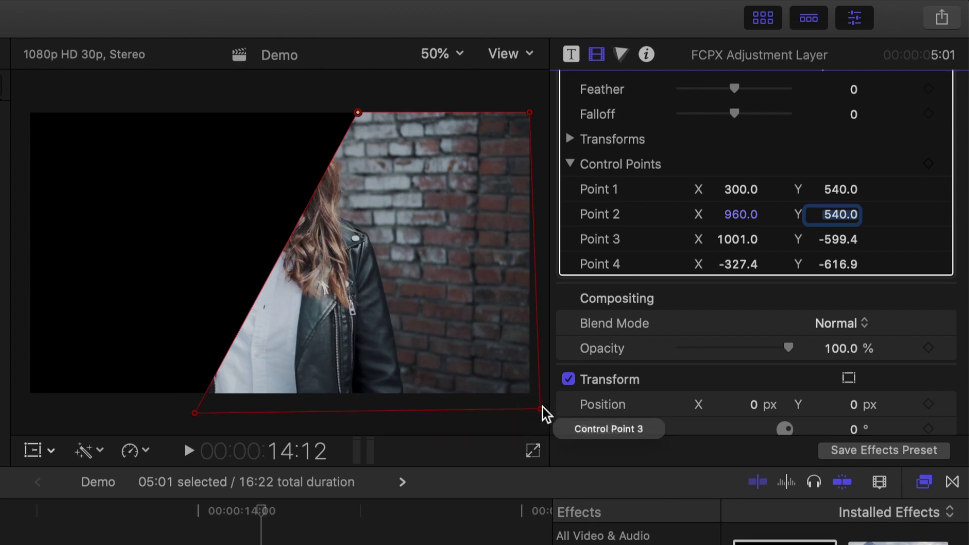
click(733, 239)
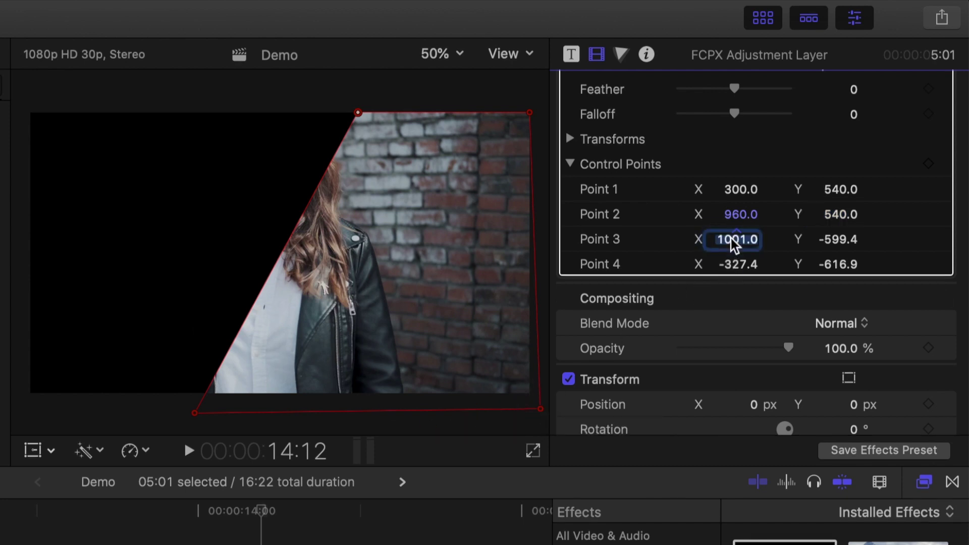
text(960)
key(Return)
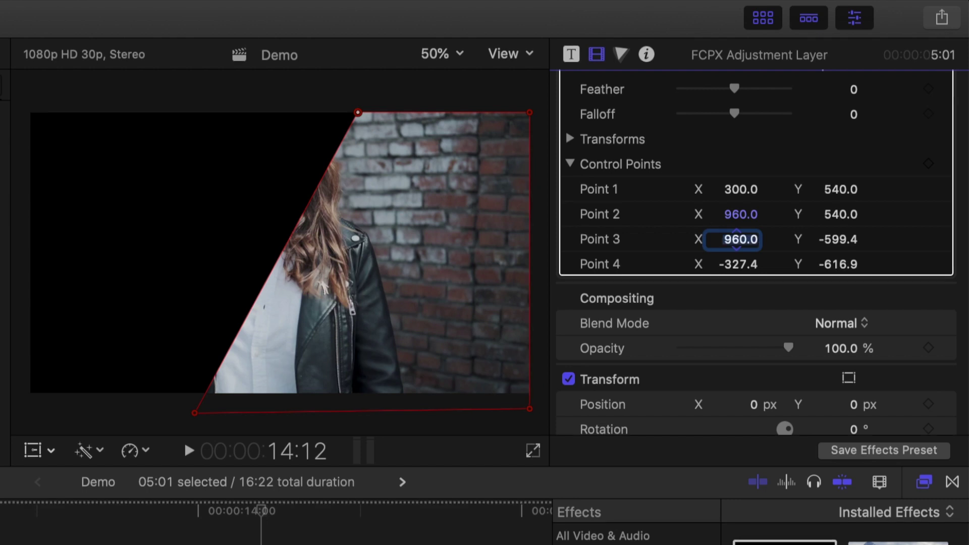
click(839, 241)
text(-540)
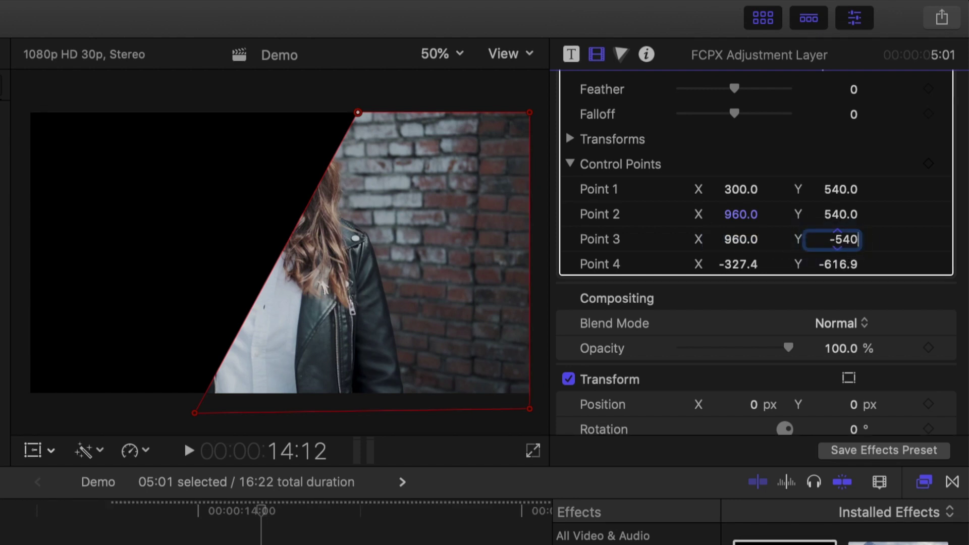
key(Return)
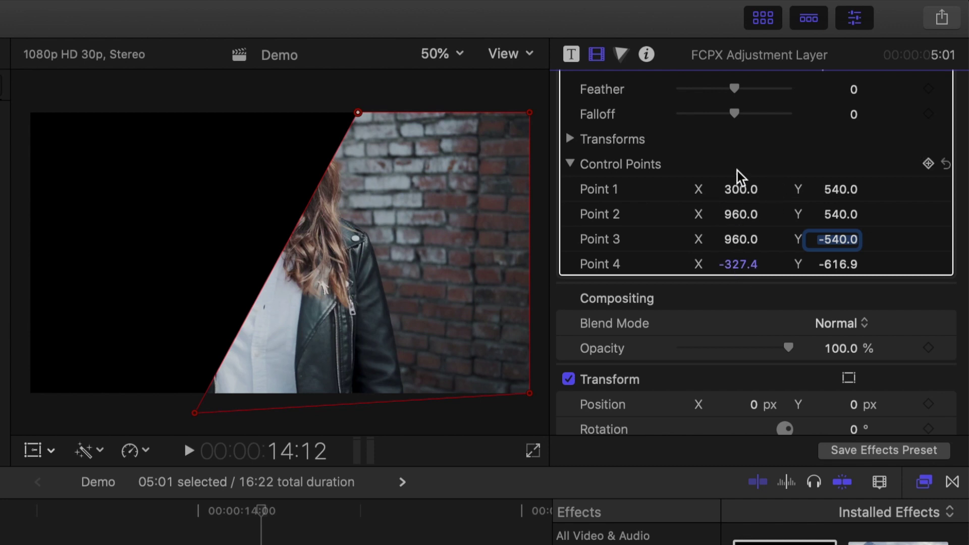
- Set mask Point 4 to X -300, Y -540
click(740, 266)
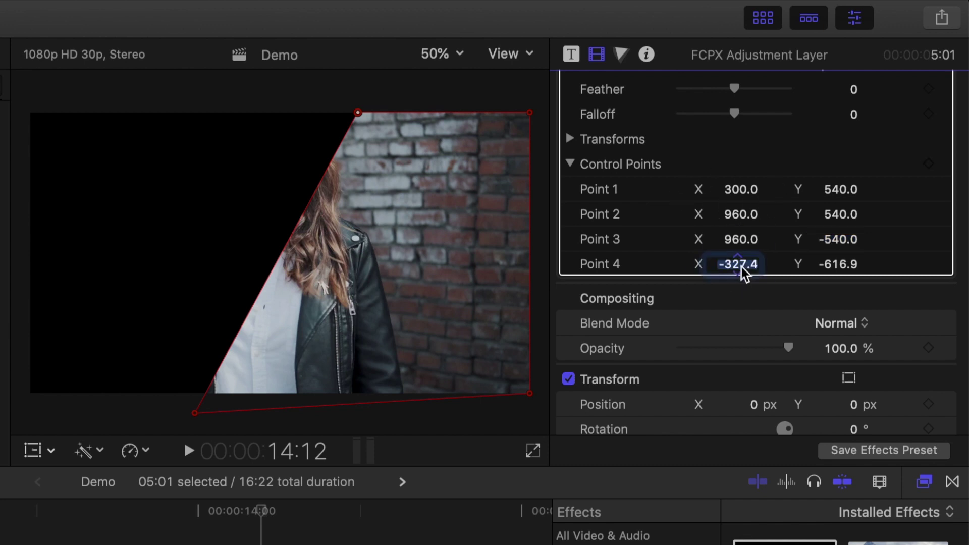
text(-)
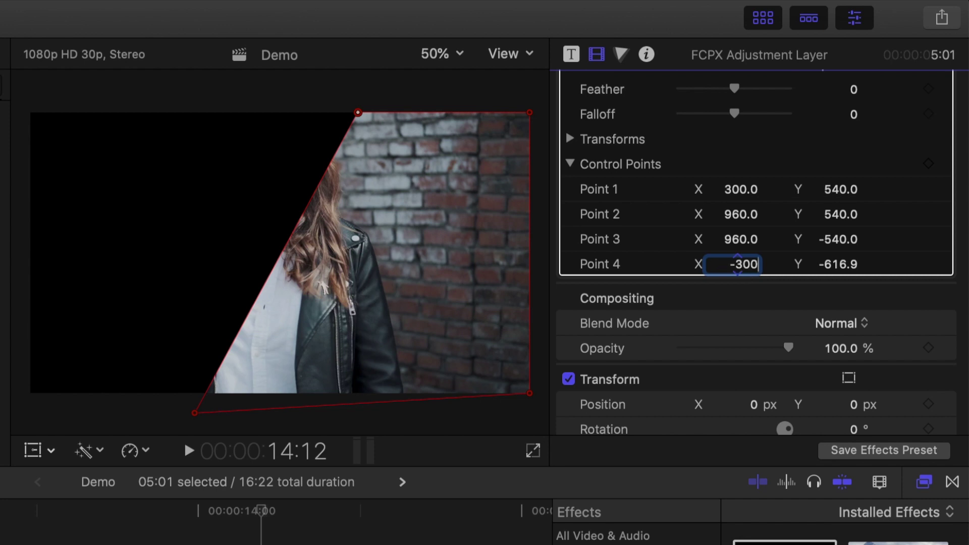
text(300)
key(Return)
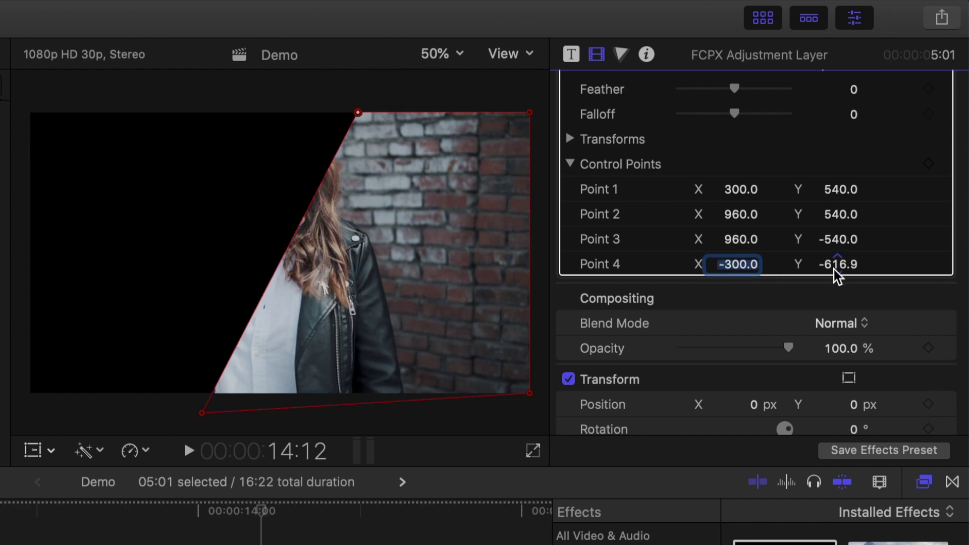
click(839, 276)
text(-540)
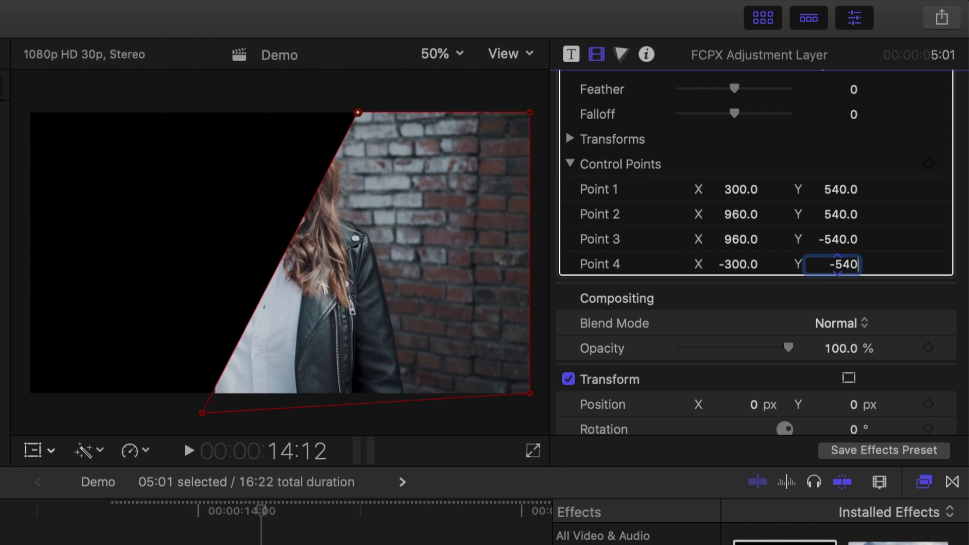
key(Return)
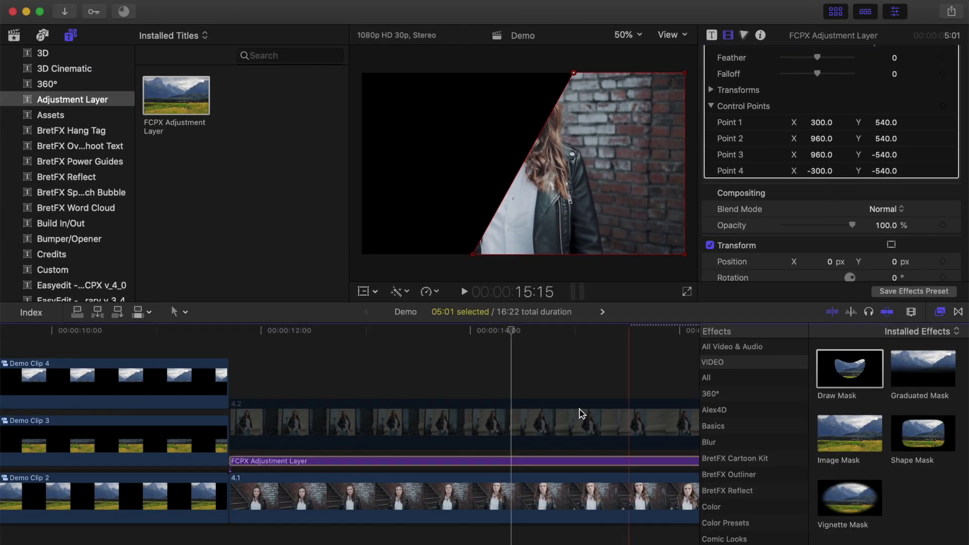
- Slide the brick-wall clip 4.1 right in the viewer into the mask opening
click(362, 291)
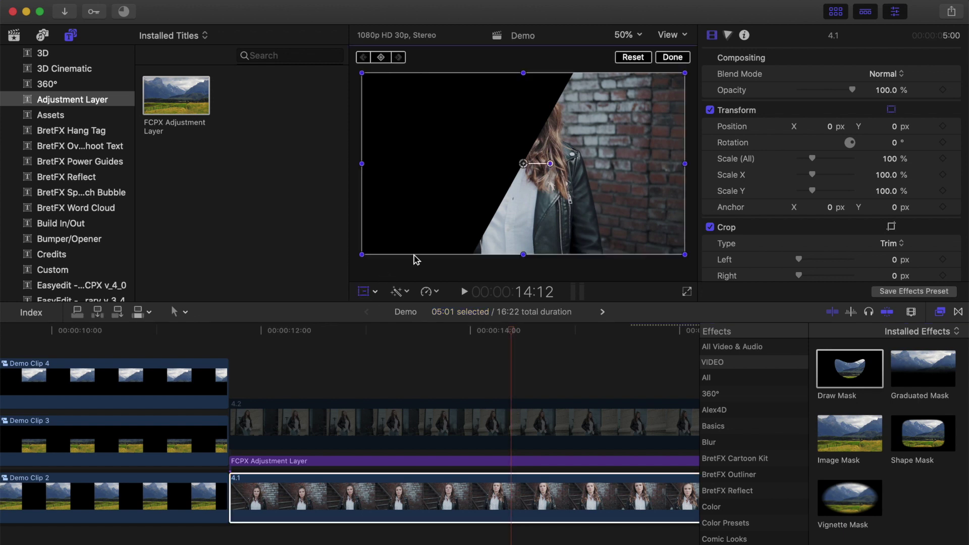
drag(524, 164, 621, 164)
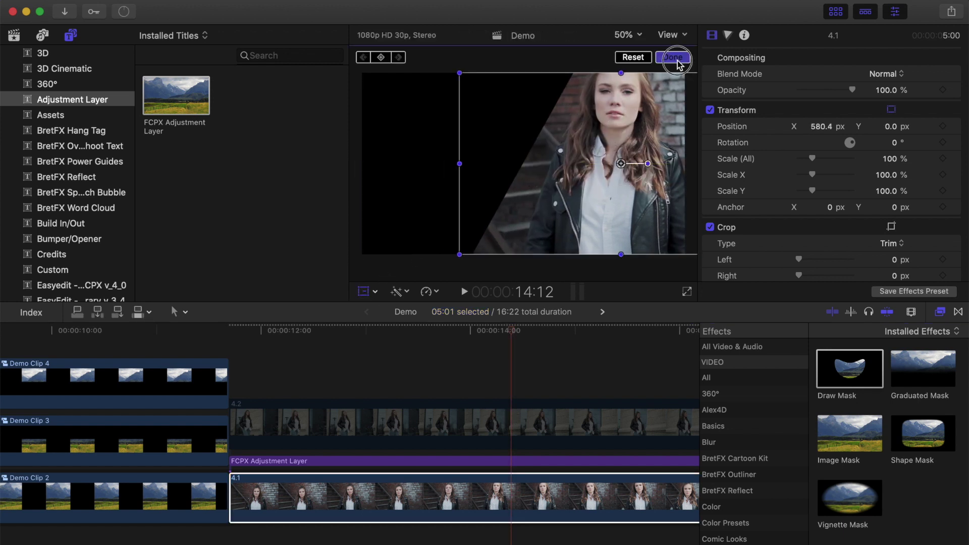
click(676, 59)
- Combine the adjustment layer and brick-wall clip into compound clip Demo Clip 5
click(492, 460)
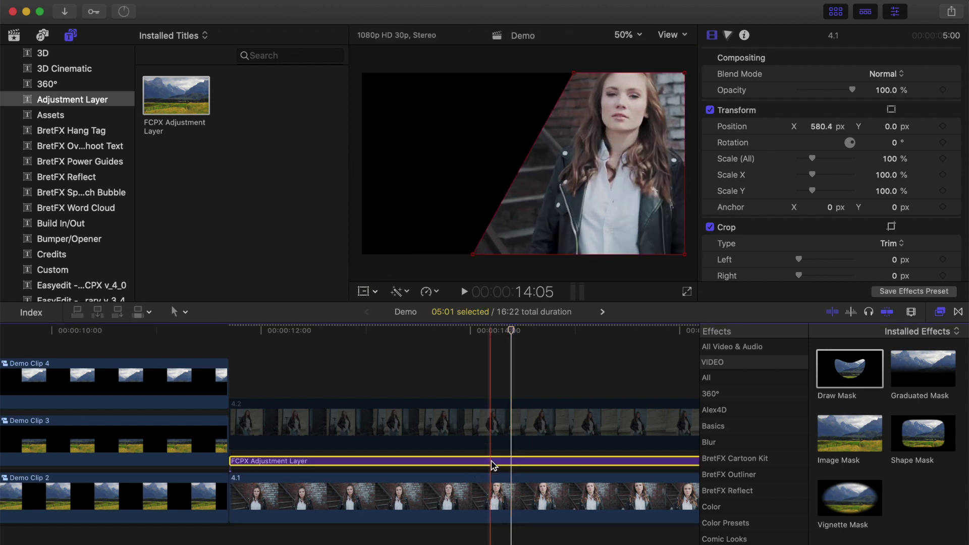
super+click(492, 501)
key(alt+g)
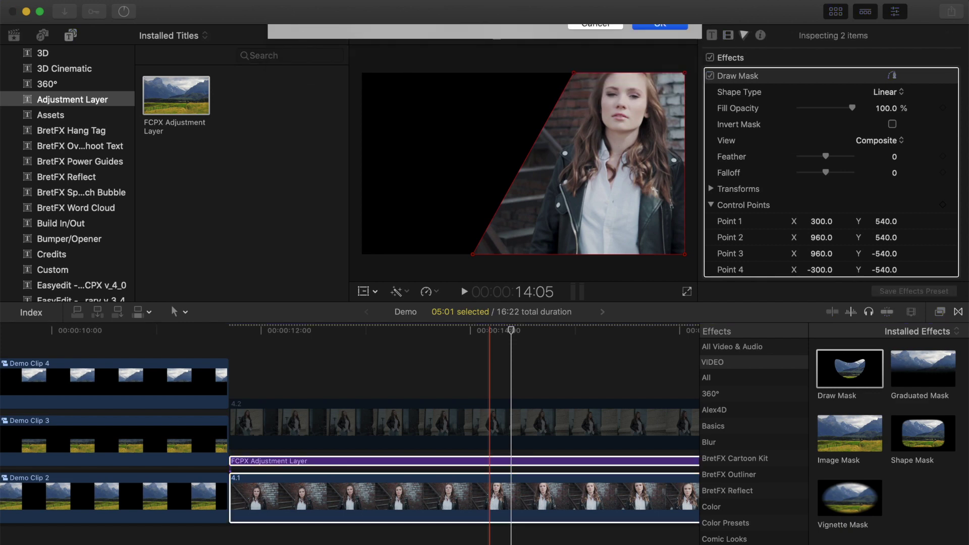
key(Return)
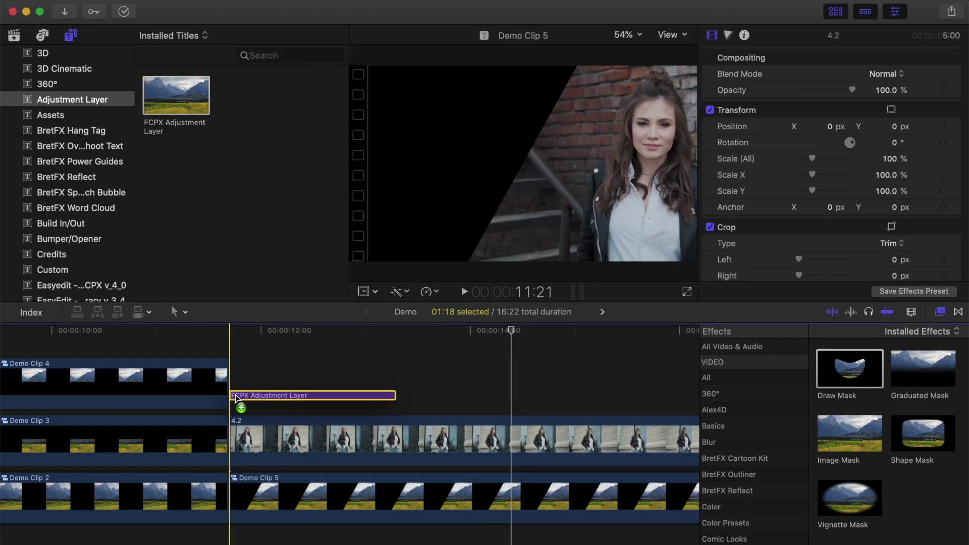
- Add an adjustment layer with a Draw Mask over the stone-column clip, setting Point 1 Y to 540
drag(394, 396, 642, 401)
drag(849, 368, 583, 406)
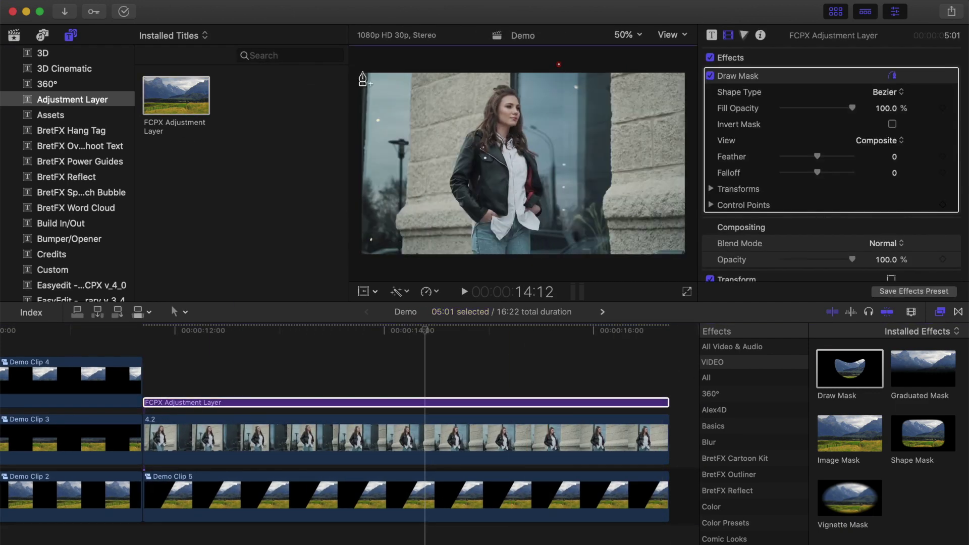
click(477, 266)
click(743, 205)
scroll(810, 138, down, 4)
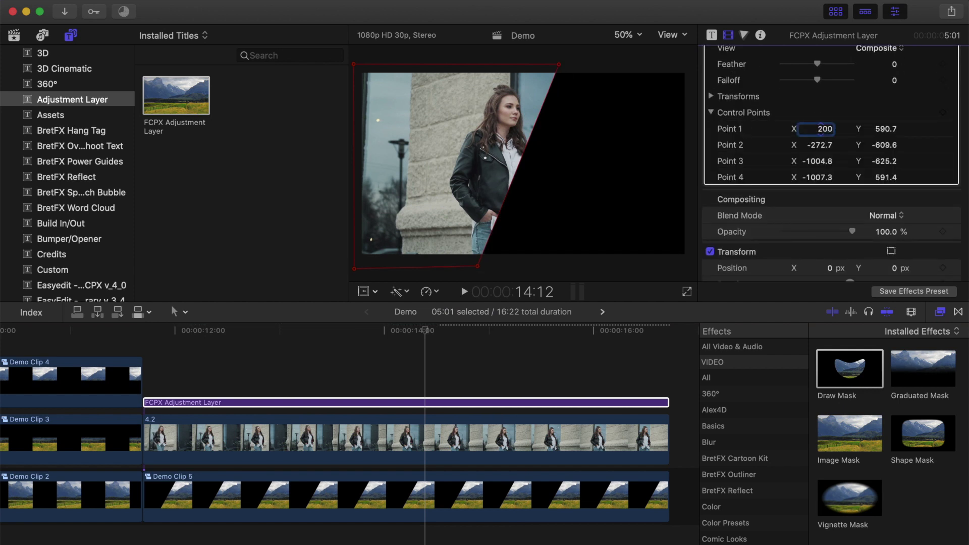
click(885, 129)
text(540)
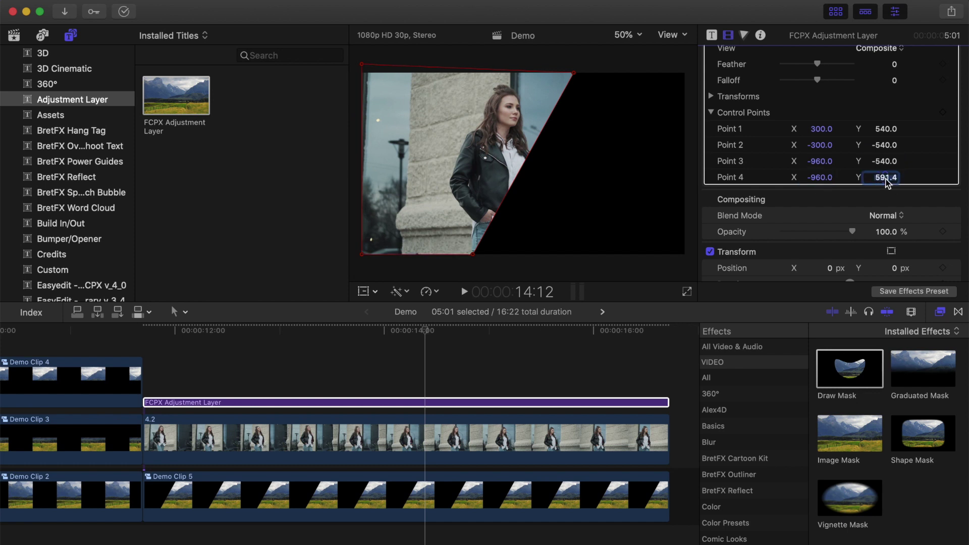
- Combine the adjustment layer and stone-column clip into compound clip Demo Clip 6
click(480, 402)
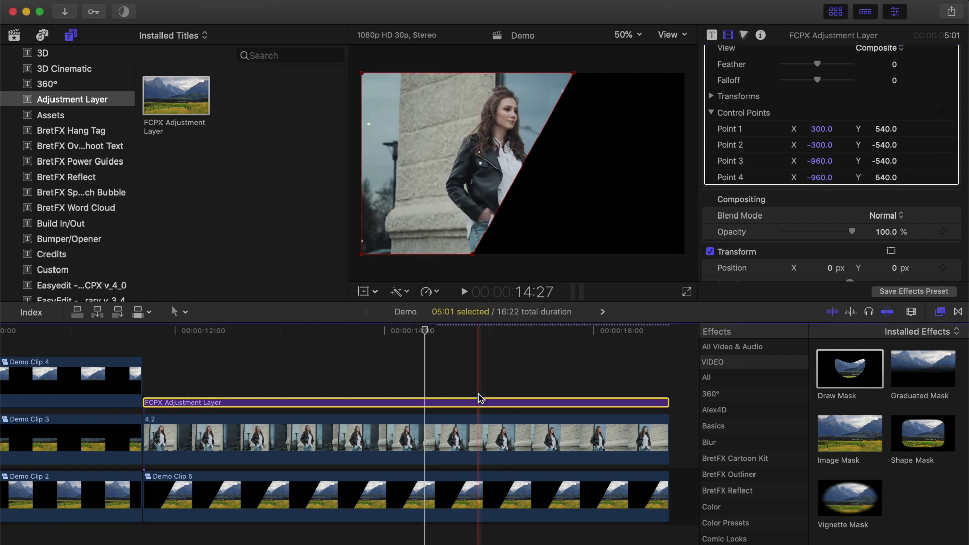
super+click(423, 435)
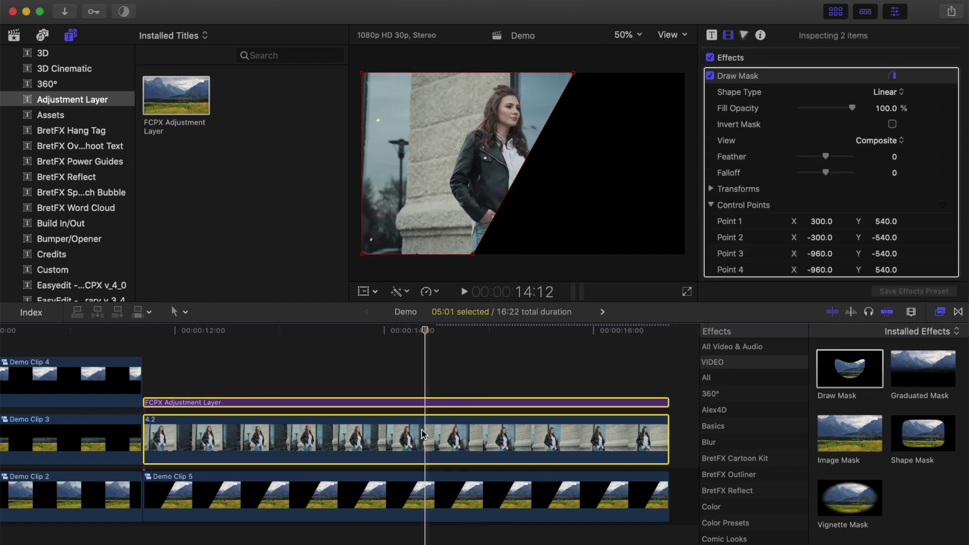
key(alt+g)
key(Return)
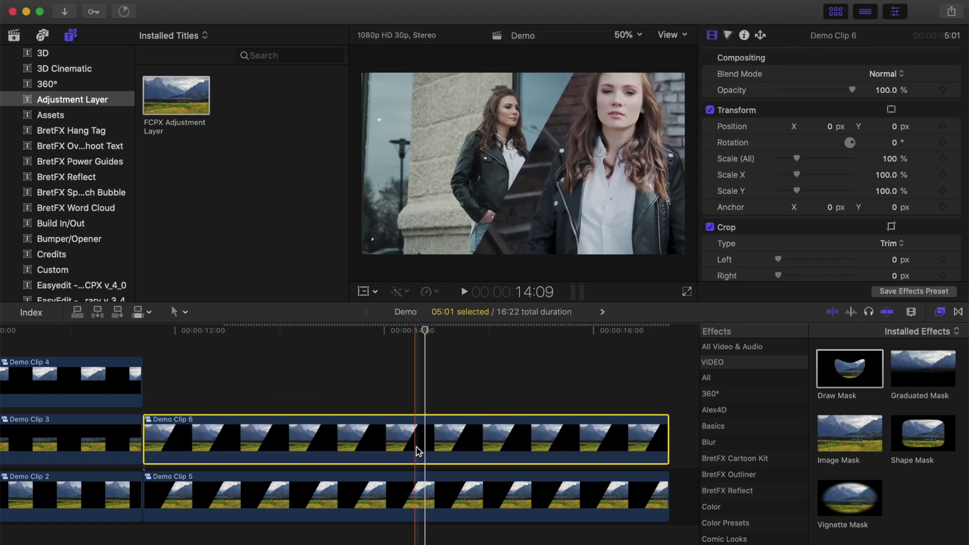
click(417, 492)
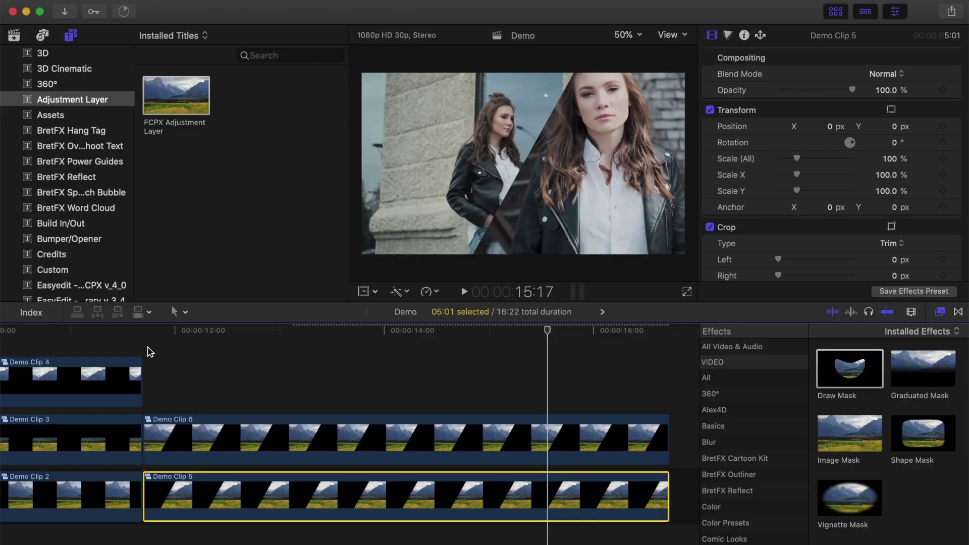
click(381, 443)
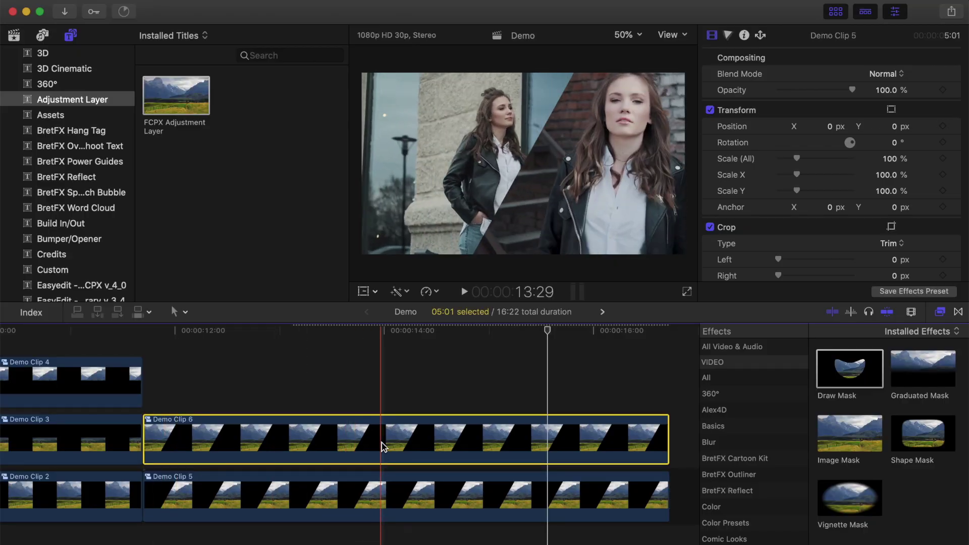
- Inside Demo Clip 6, move clip 4.2 left to X -359.8 px, then return to the main timeline
double_click(382, 443)
click(274, 447)
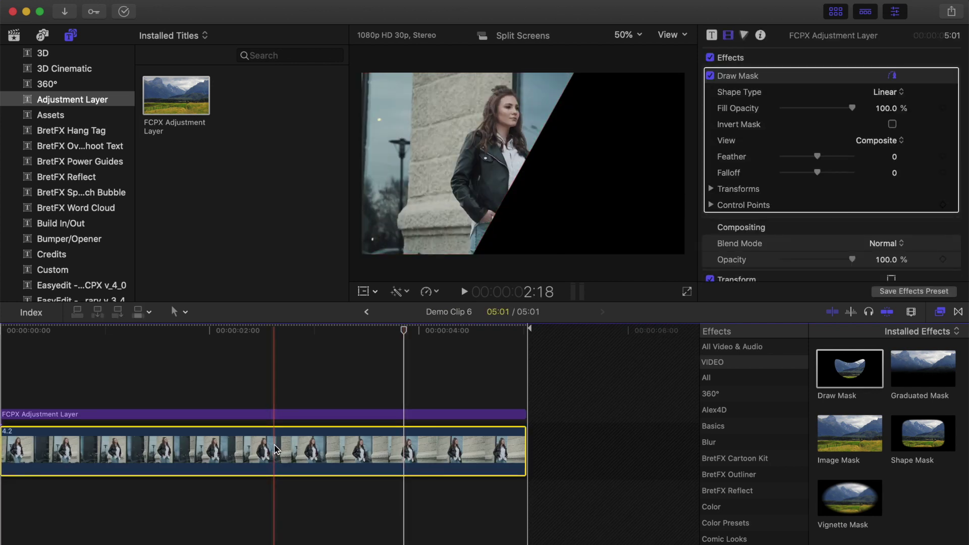
click(364, 291)
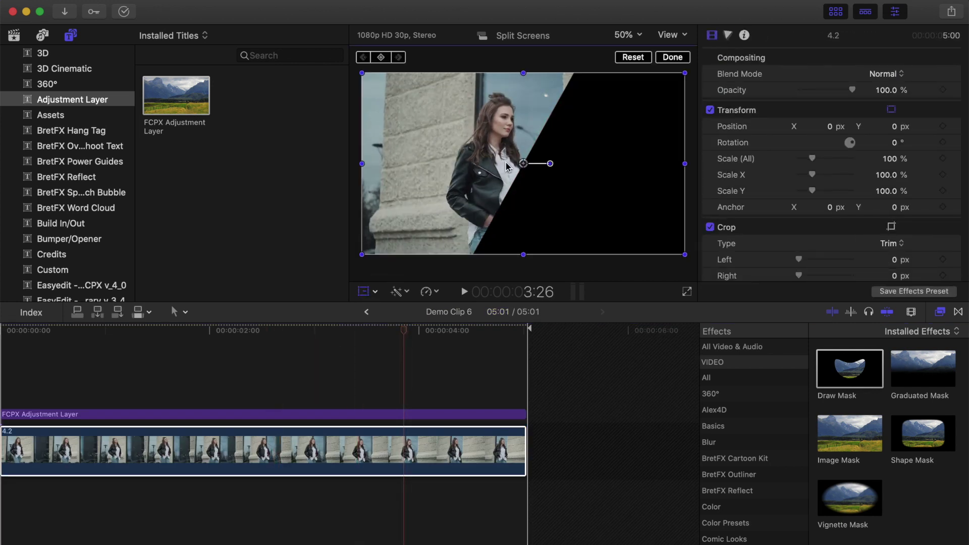
drag(524, 164, 464, 164)
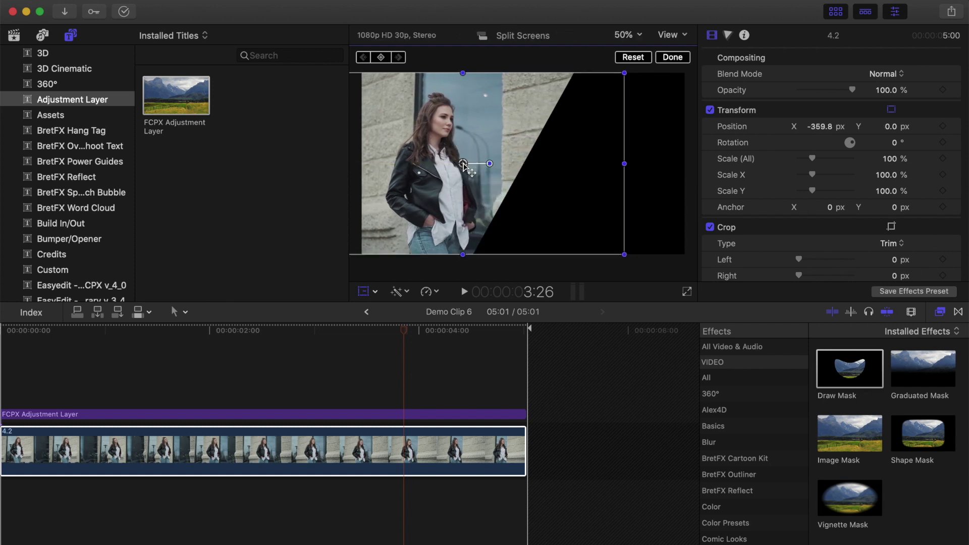
click(671, 58)
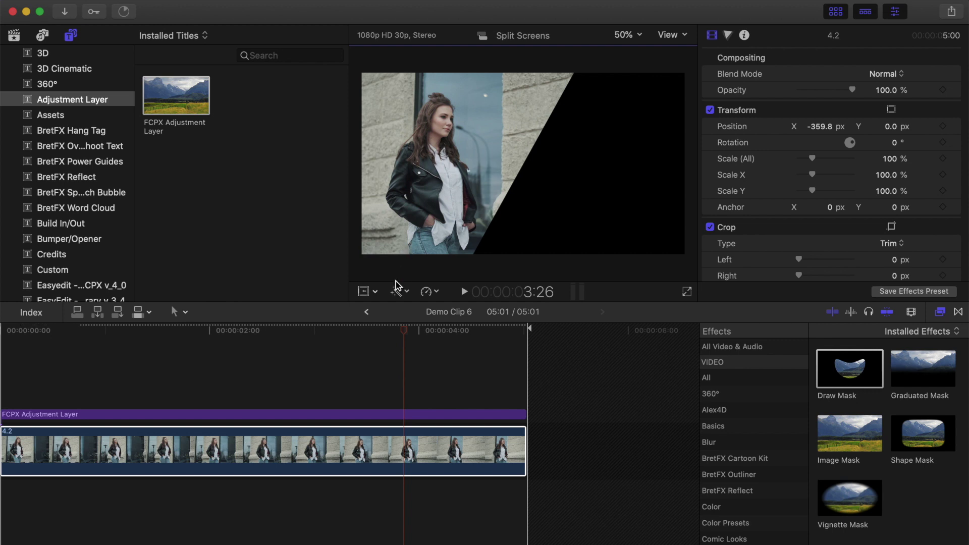
click(365, 312)
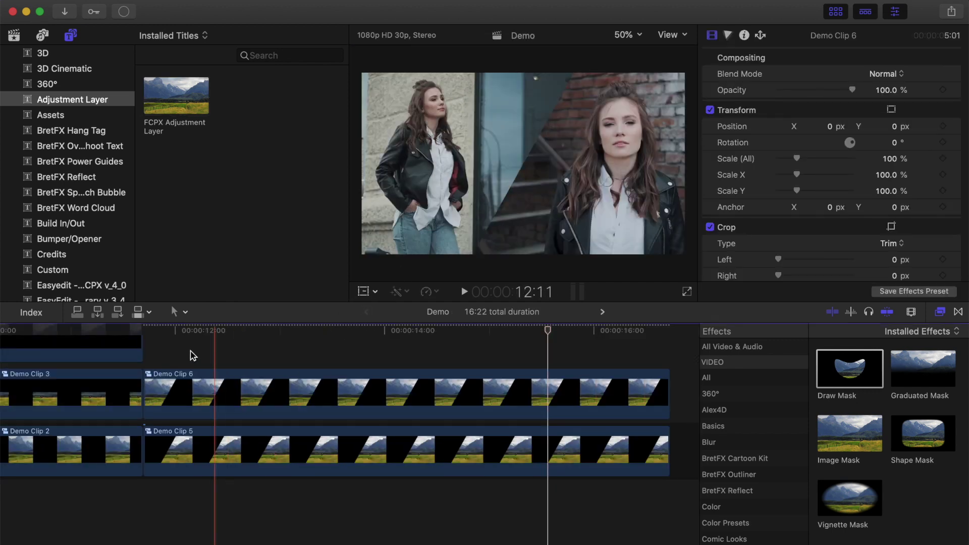